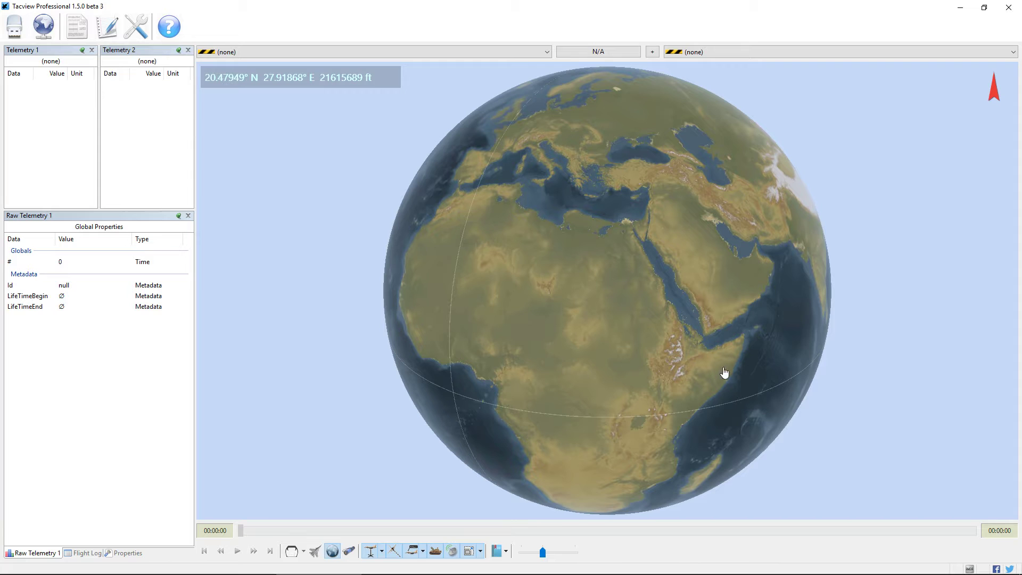
- Locate La Reunion island east of Madagascar on the globe and examine it from about 286,000 ft
drag(739, 445, 586, 188)
scroll(586, 187, up, 6)
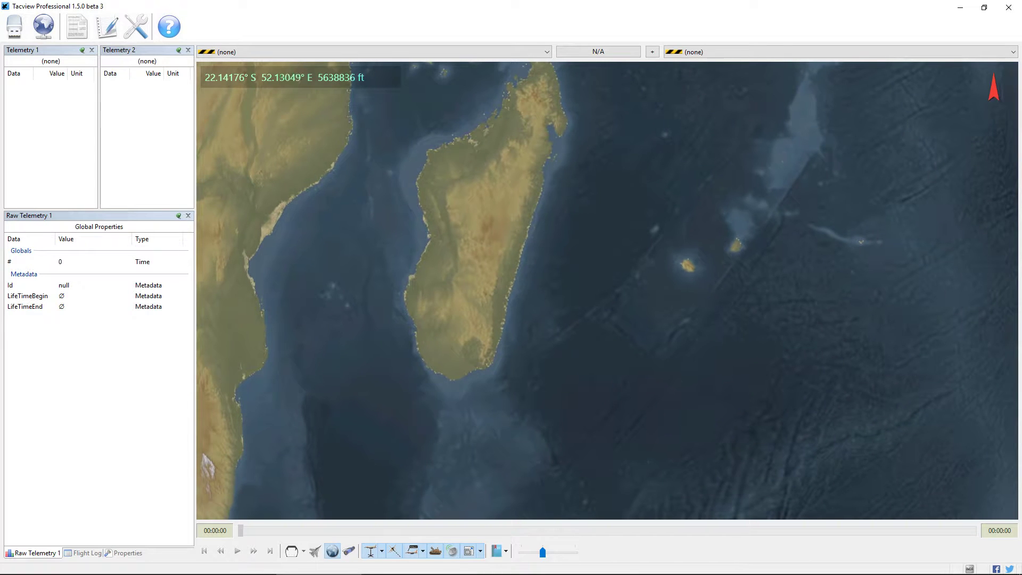
drag(687, 265, 584, 271)
scroll(584, 272, up, 5)
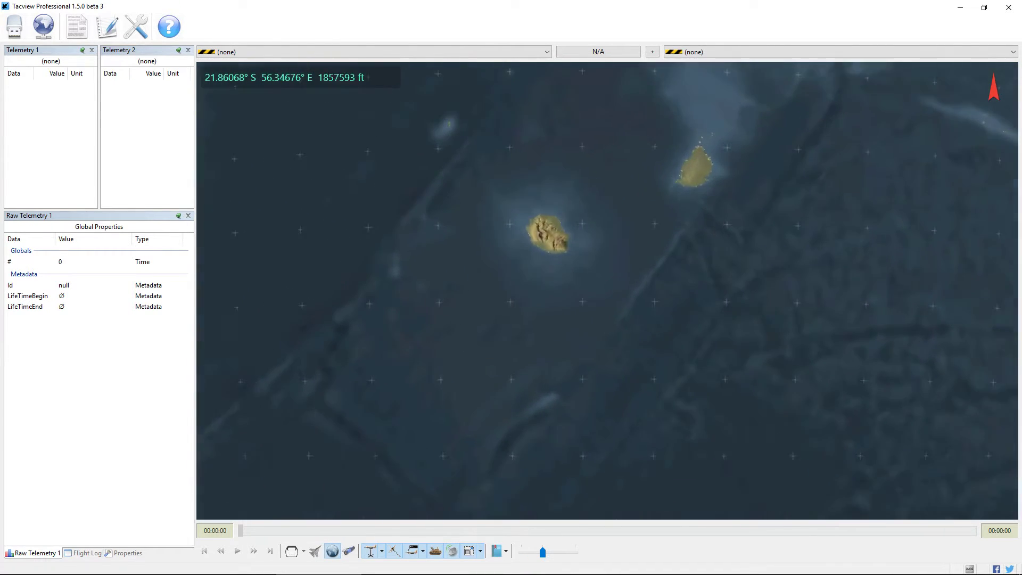
drag(671, 244, 730, 329)
drag(669, 345, 659, 369)
scroll(638, 325, up, 6)
- Switch to Chrome and open the skyvector.com aeronautical chart site
mouse_move(605, 573)
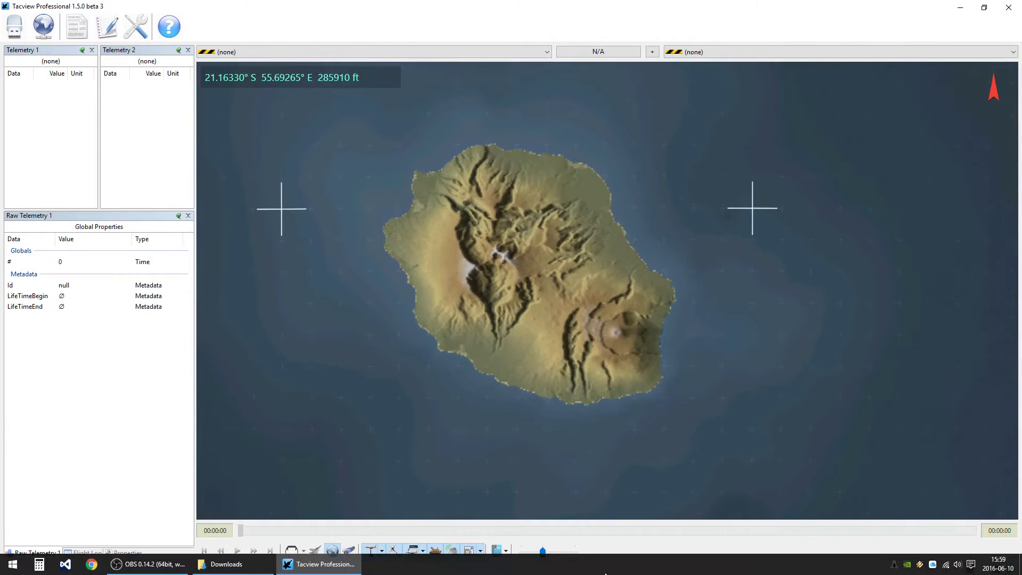
click(91, 565)
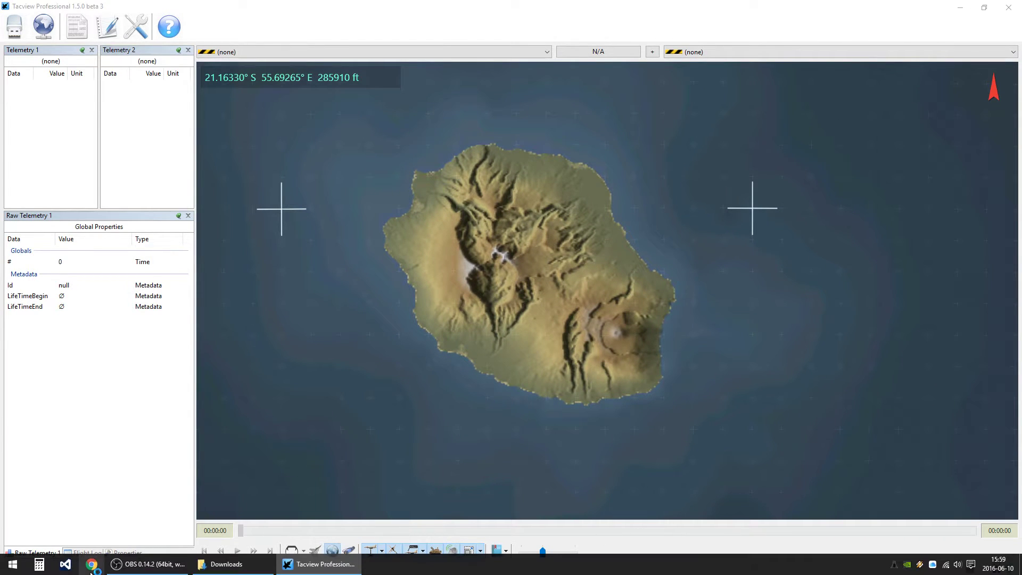
text(skyv)
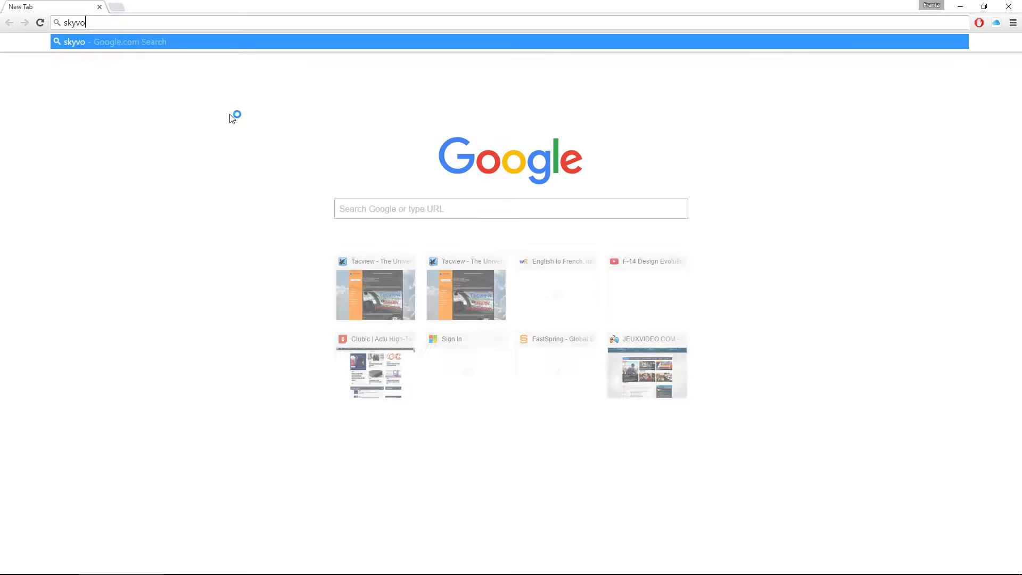
key(Down)
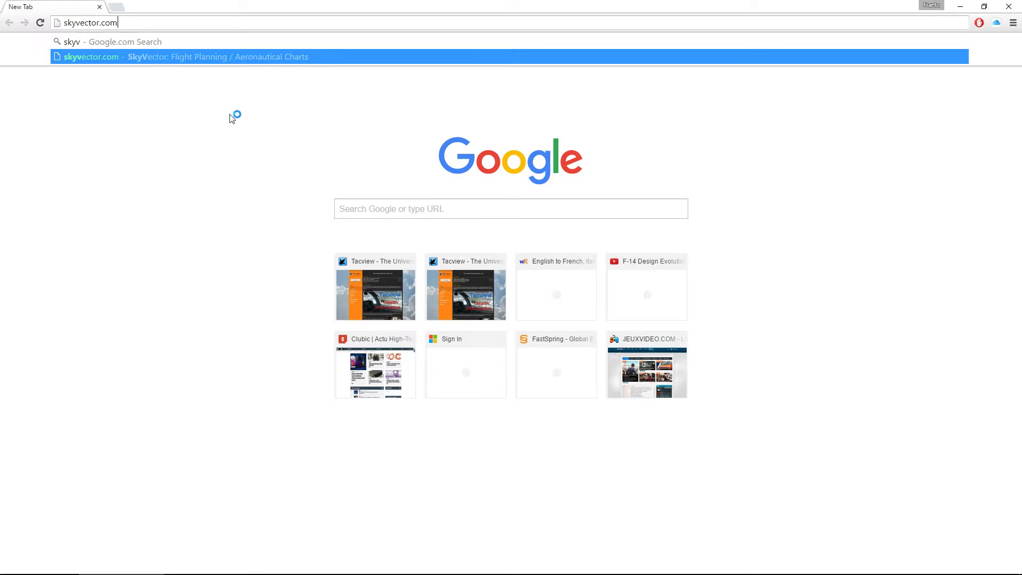
key(Return)
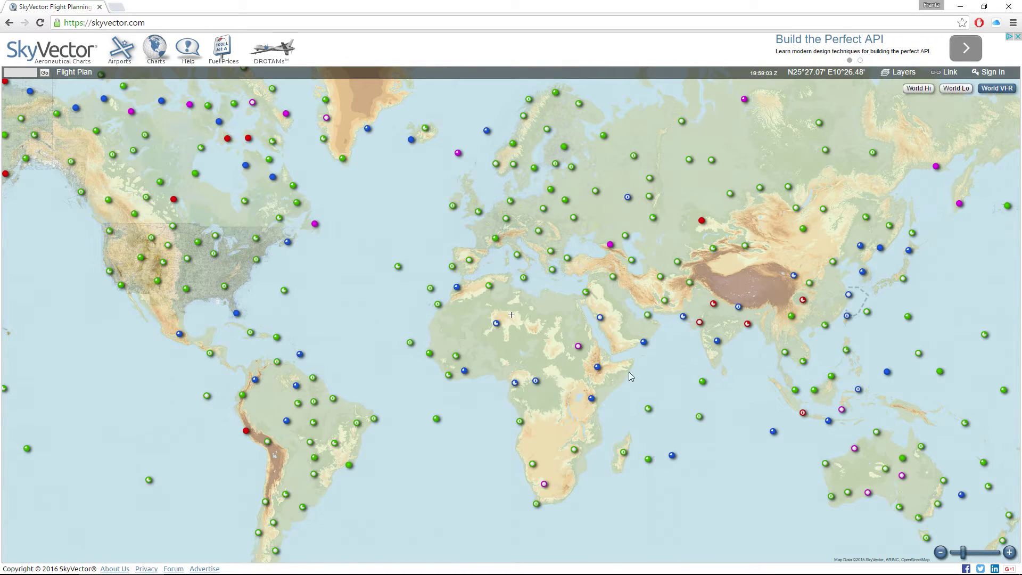
- Turn off the Text Weather (METAR/TAF) layer on the world chart and dismiss the layer settings
click(904, 74)
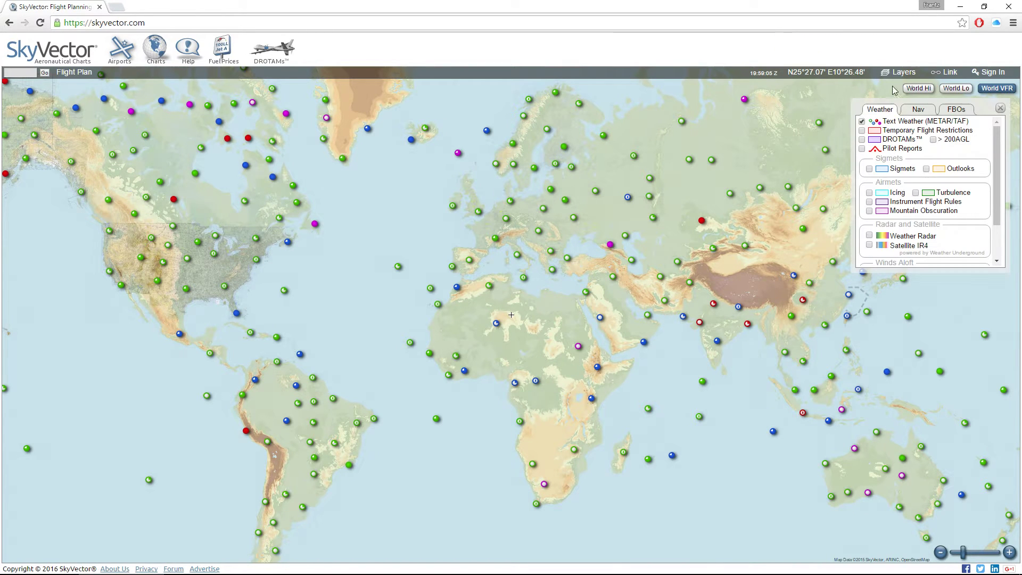
click(862, 122)
click(999, 109)
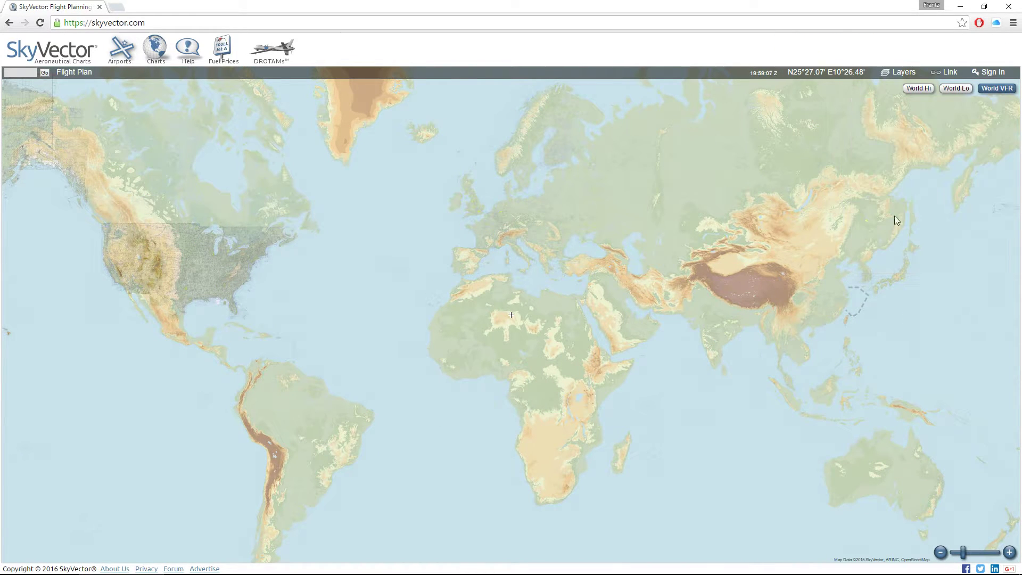
- Find La Reunion on the World VFR chart and bring its northern coast with the Roland Garros airport into close view
drag(594, 452, 531, 335)
scroll(573, 337, up, 4)
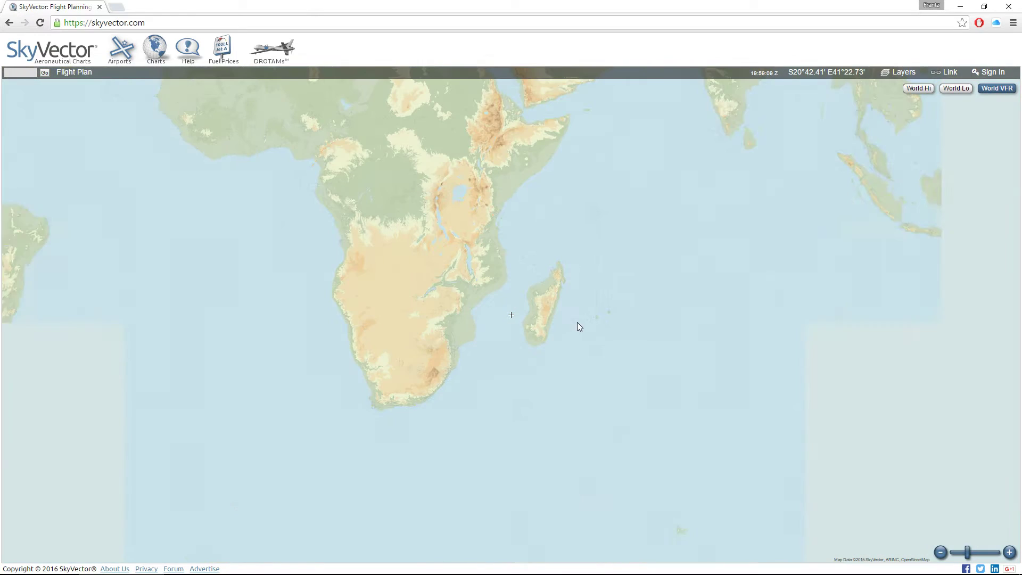
scroll(653, 312, down, 2)
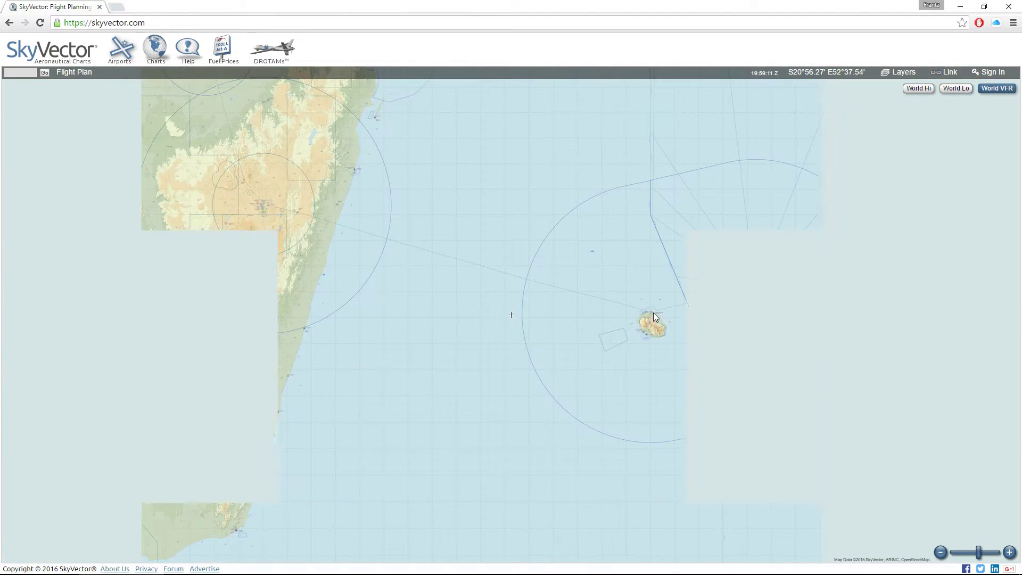
scroll(573, 309, up, 3)
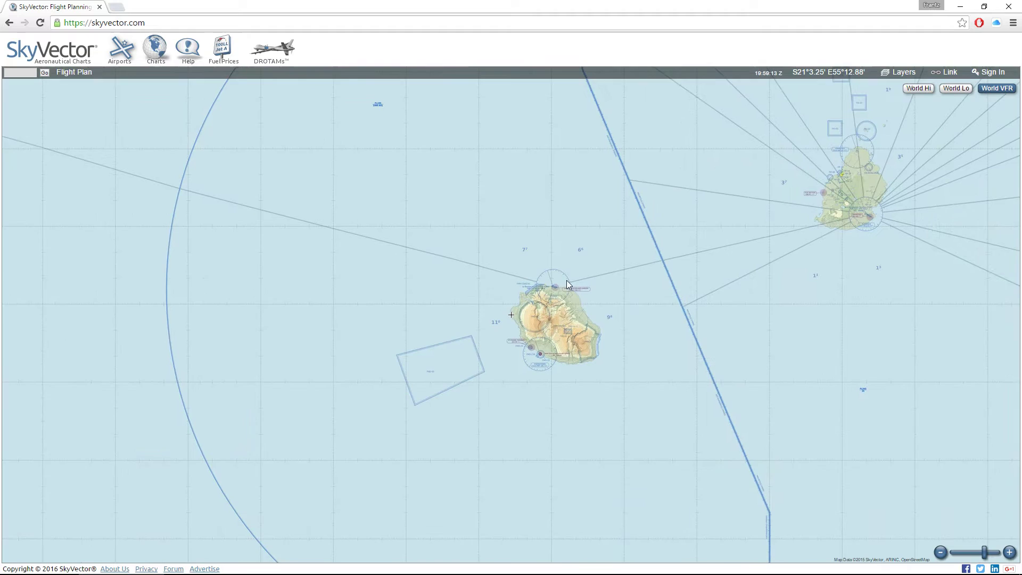
scroll(538, 279, up, 2)
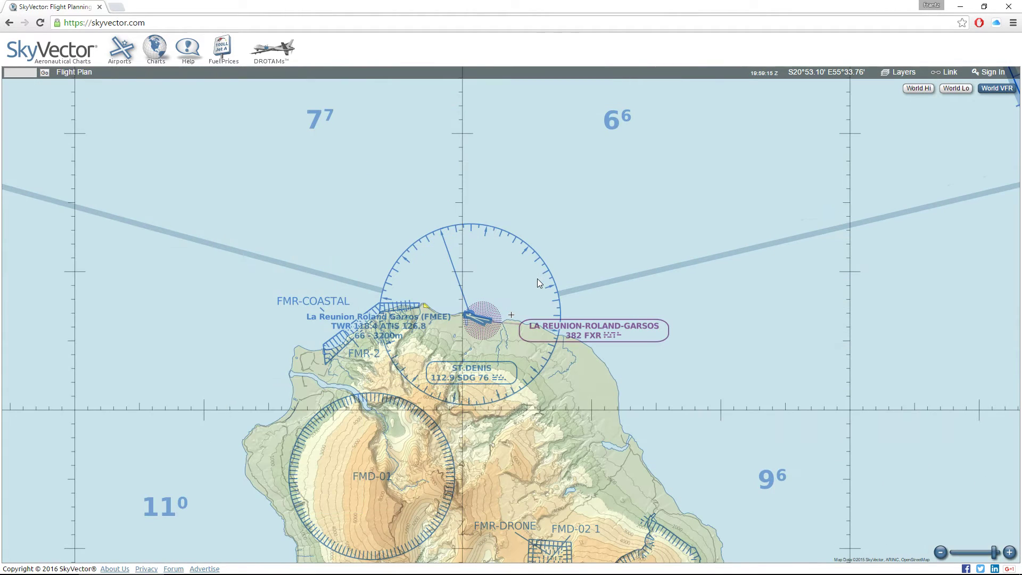
drag(536, 178, 529, 281)
drag(530, 327, 541, 237)
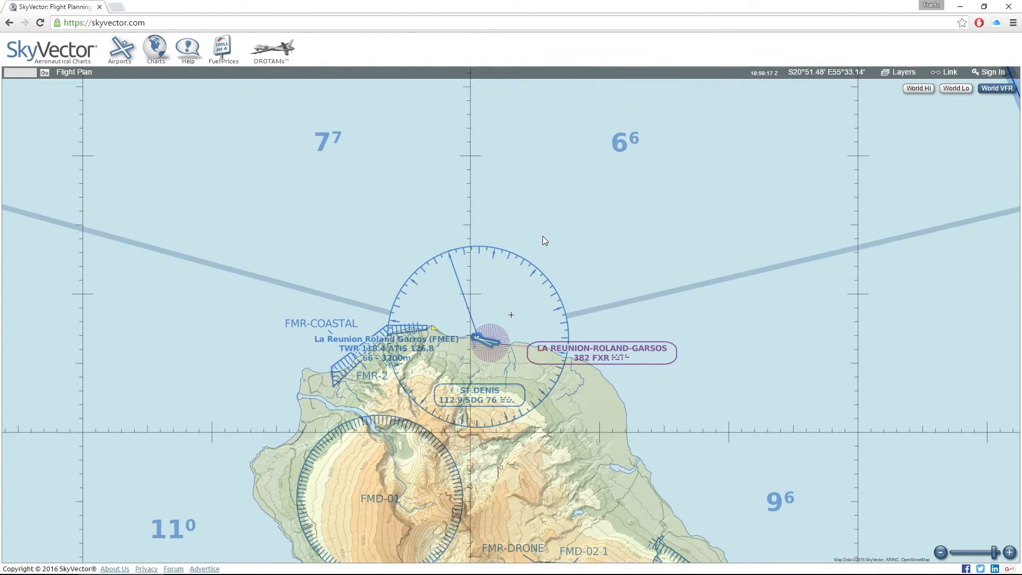
- Frame the sea area north of La Reunion on the chart, centred at about S20°15' E55°32', at close scale
scroll(542, 235, down, 1)
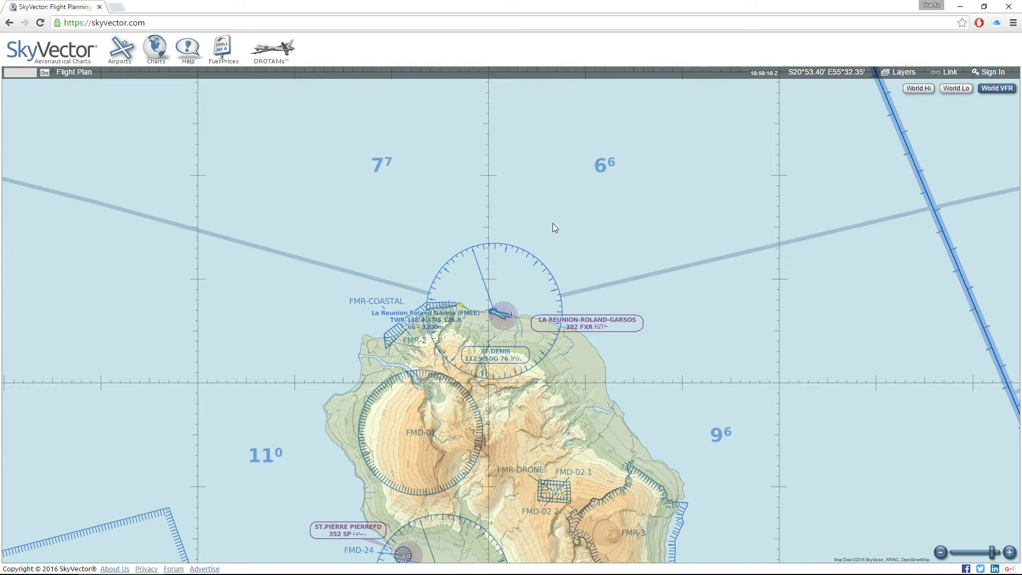
drag(534, 191, 528, 382)
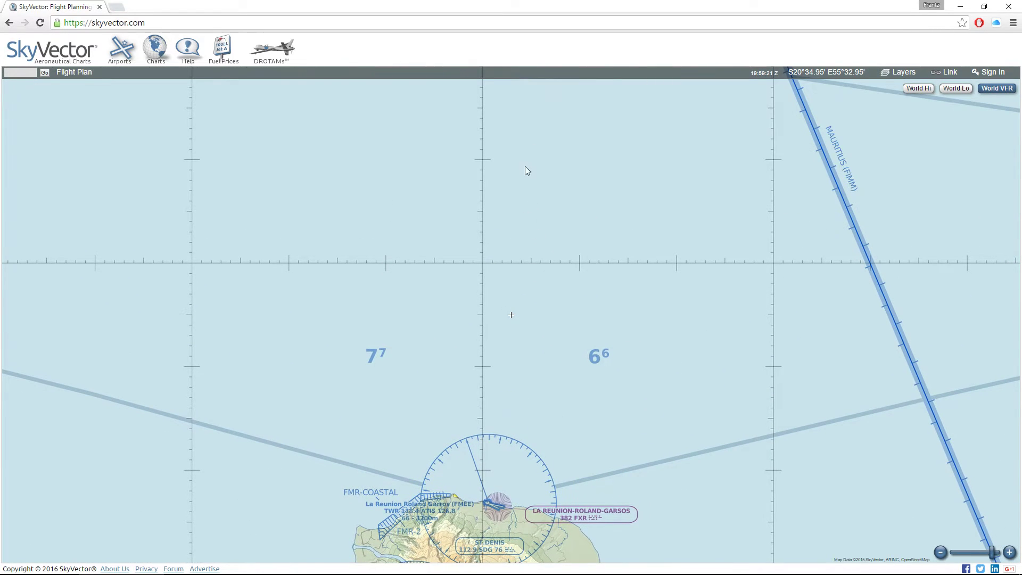
scroll(570, 349, down, 1)
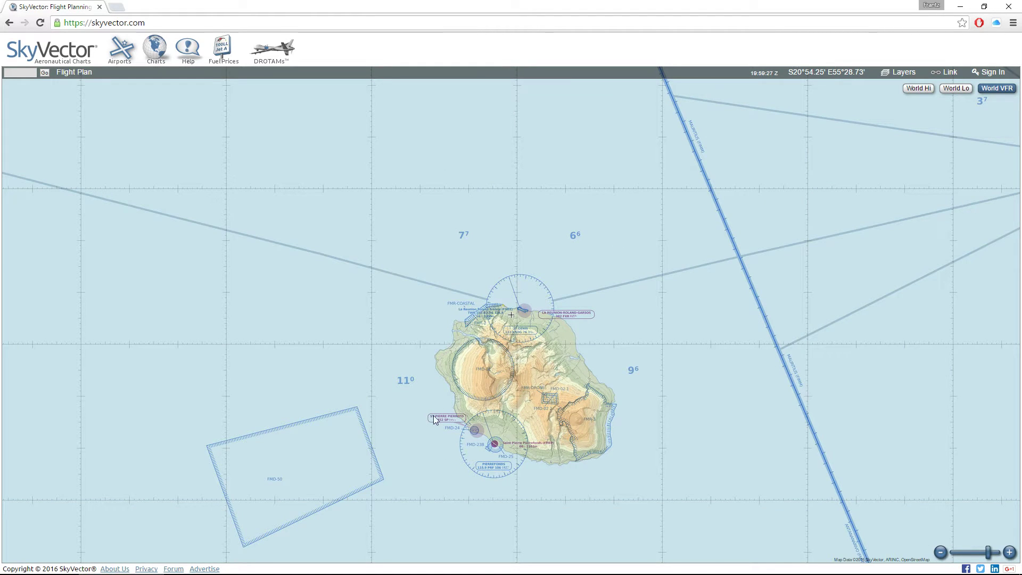
drag(515, 234, 512, 370)
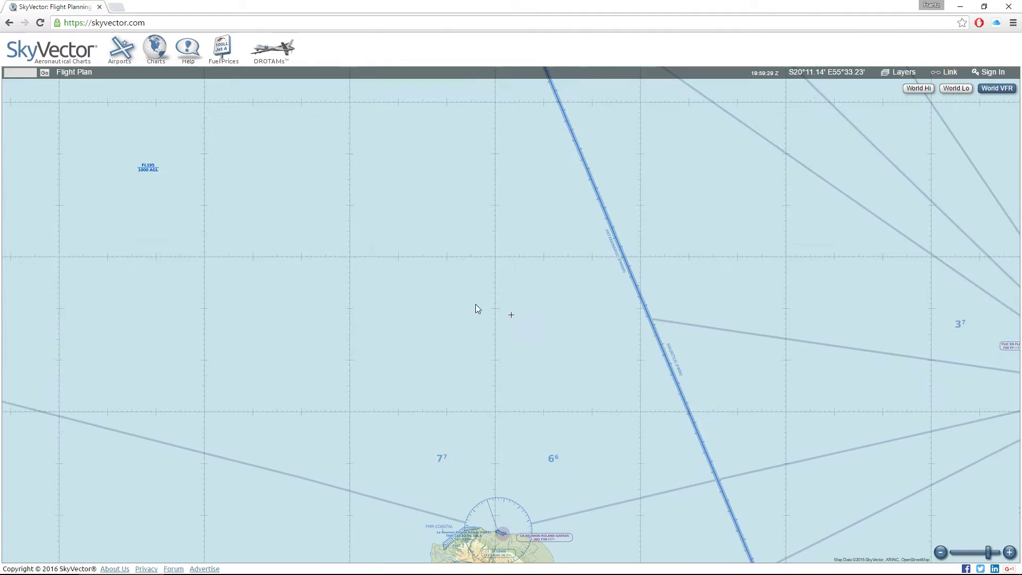
scroll(474, 302, up, 1)
drag(574, 330, 521, 247)
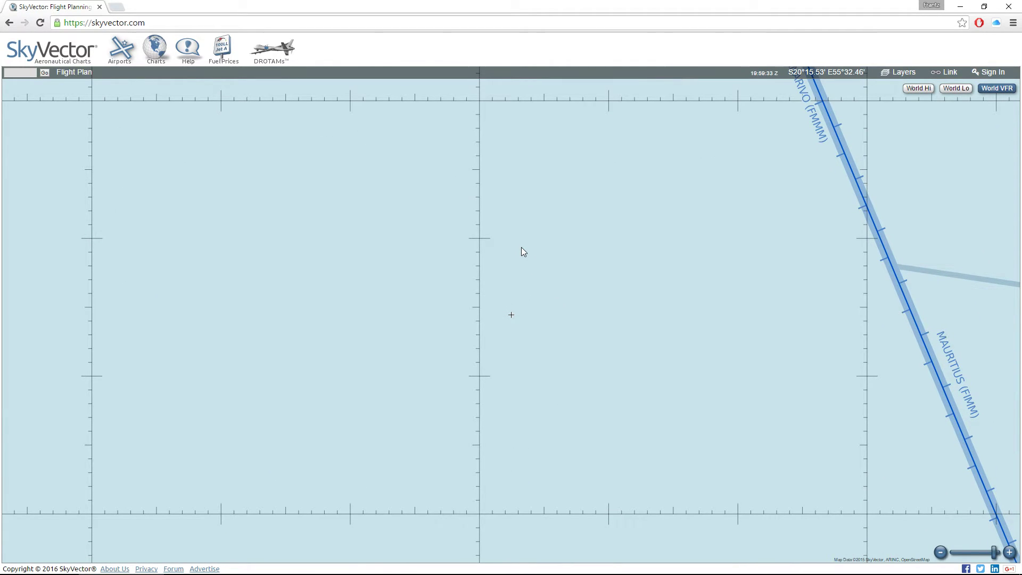
- Launch paint.net and paste the captured chart screenshot into a new image
key(super)
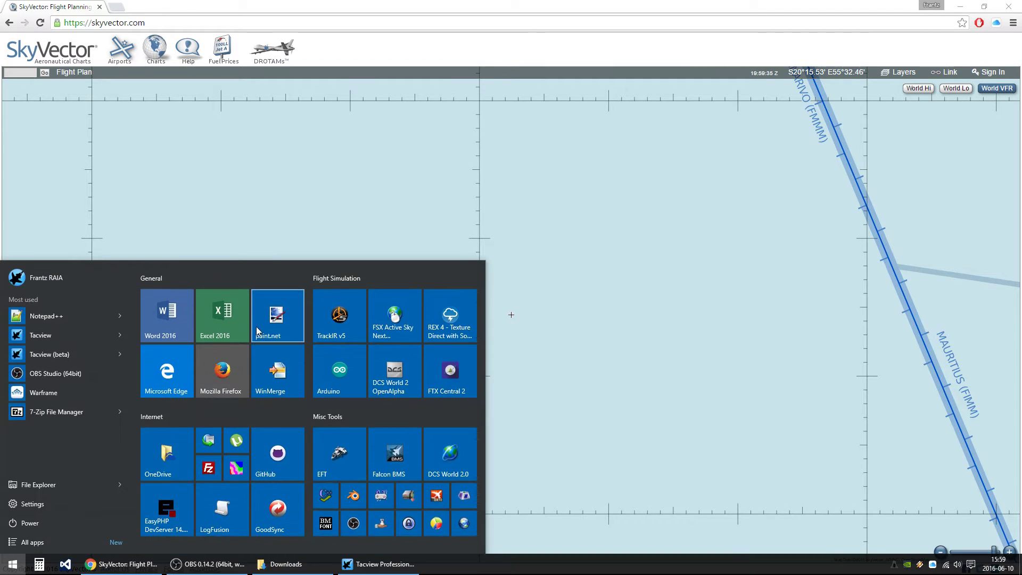
click(258, 324)
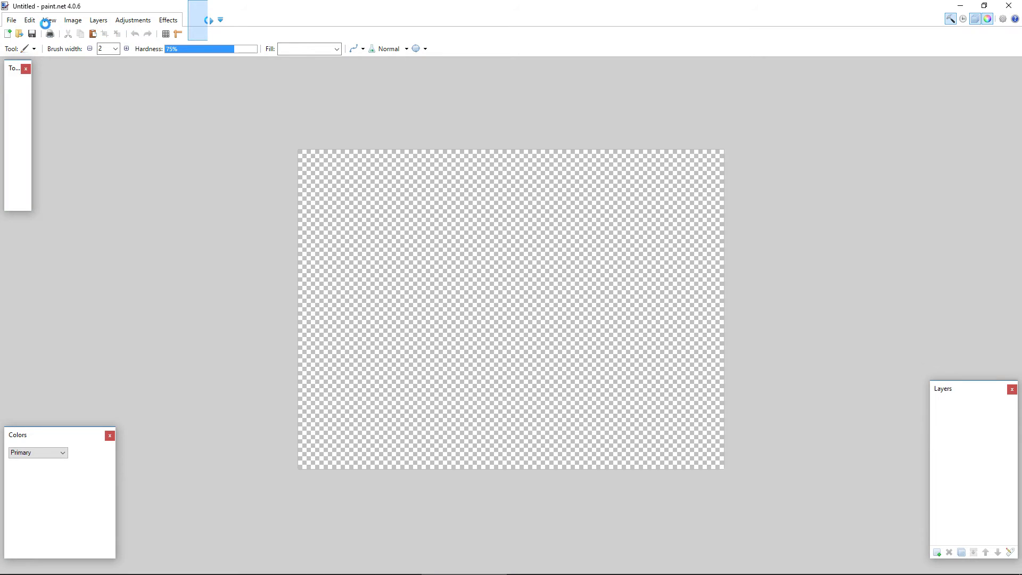
click(33, 22)
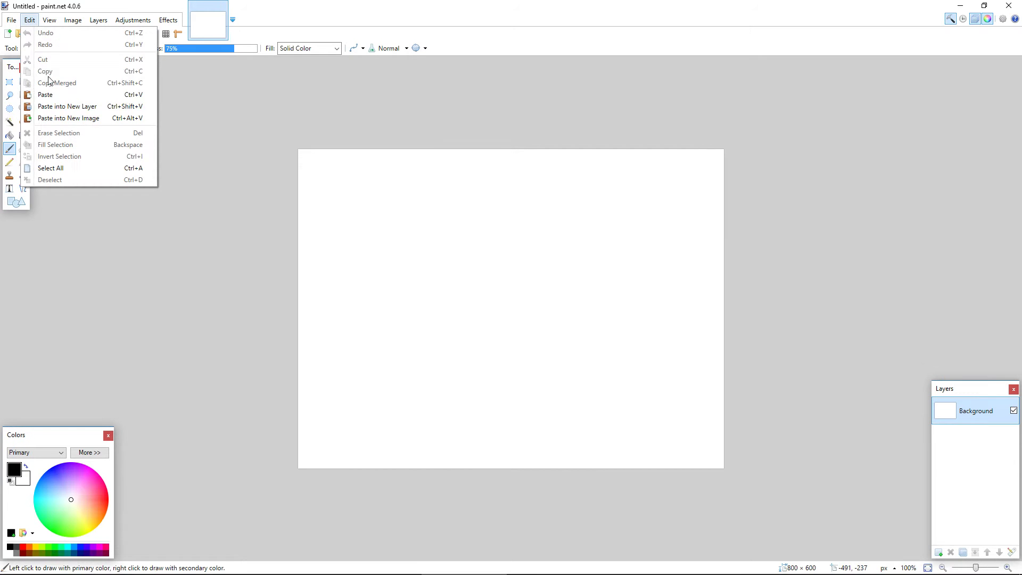
click(64, 118)
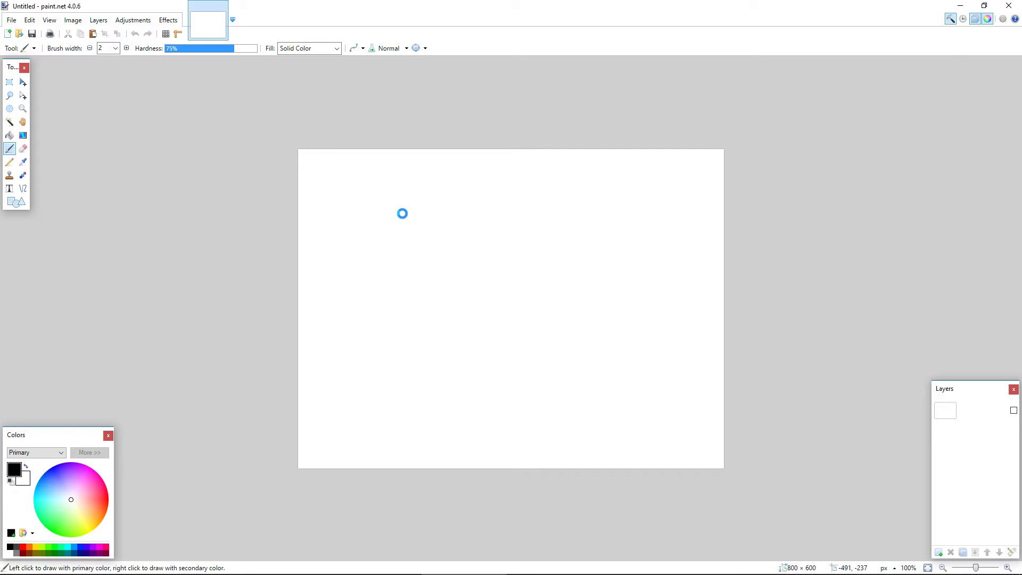
key(ctrl+alt+v)
- Select the 1457 × 777 pixel chart rectangle bounded by the outer grid intersections and copy it into a new image
ctrl+scroll(126, 147, up, 8)
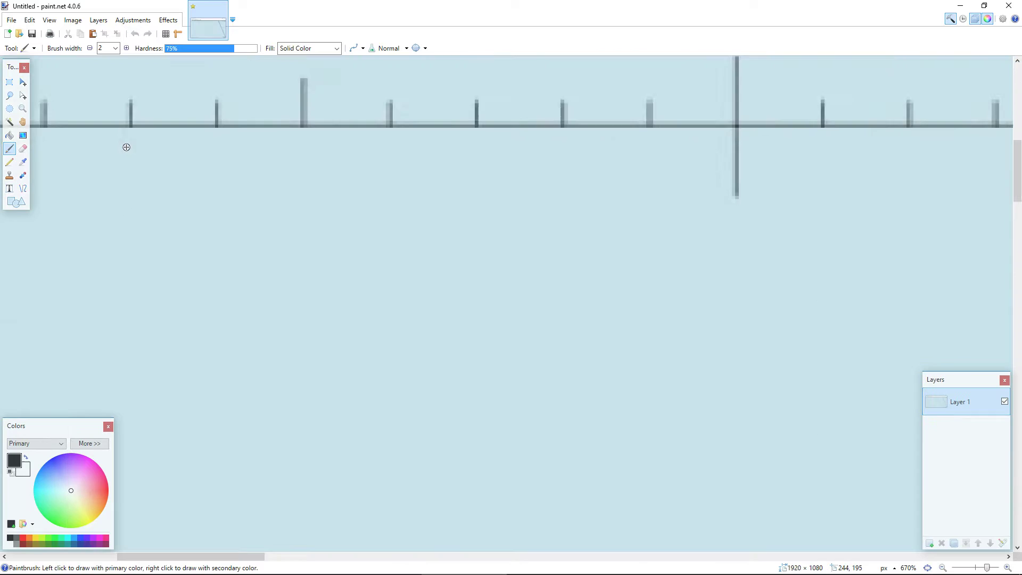
ctrl+scroll(126, 147, up, 6)
middle_drag(111, 171, 664, 224)
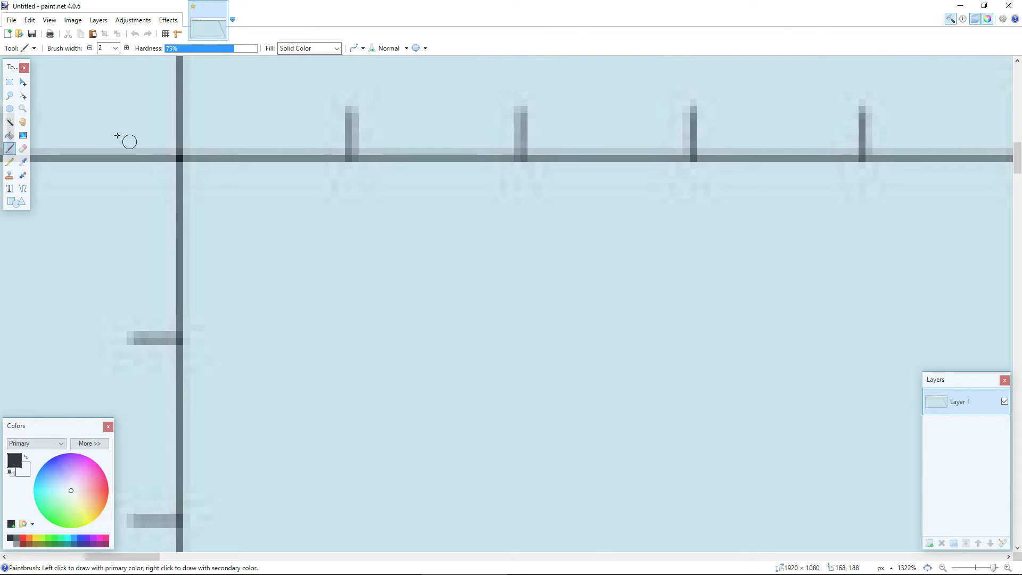
click(10, 83)
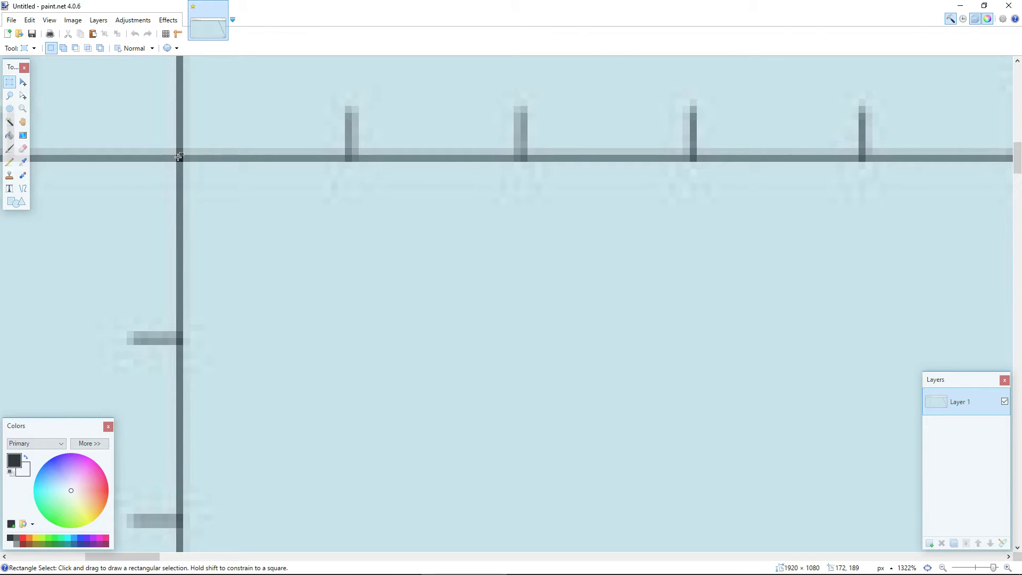
drag(188, 170, 809, 416)
ctrl+scroll(838, 371, down, 10)
ctrl+scroll(748, 447, up, 5)
ctrl+scroll(903, 482, up, 16)
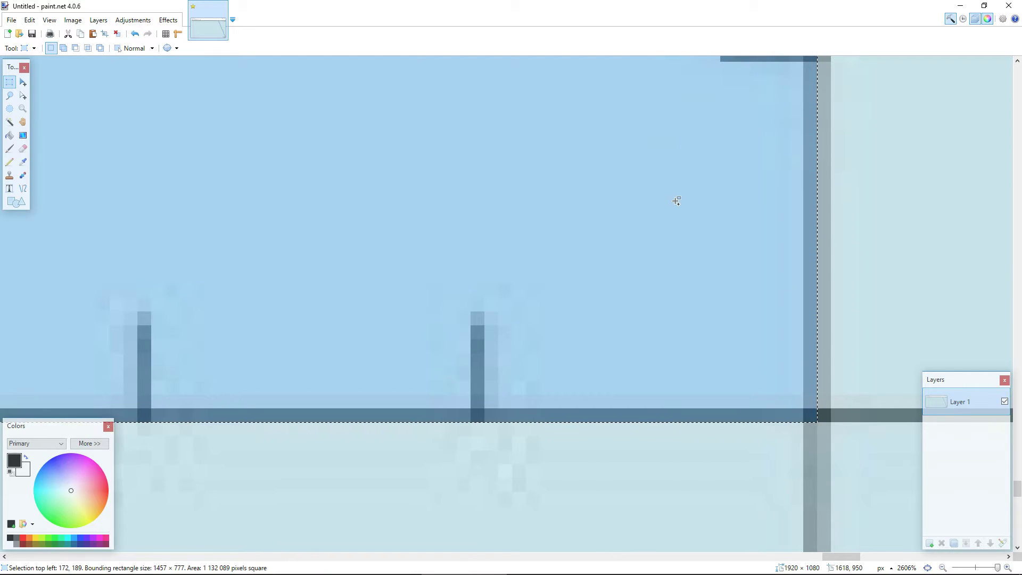
click(30, 19)
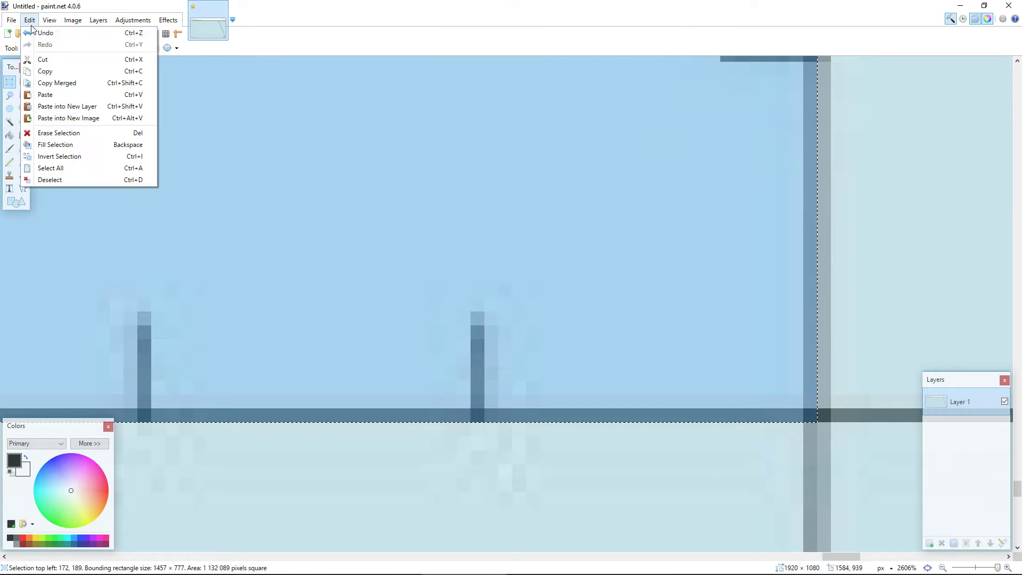
click(66, 119)
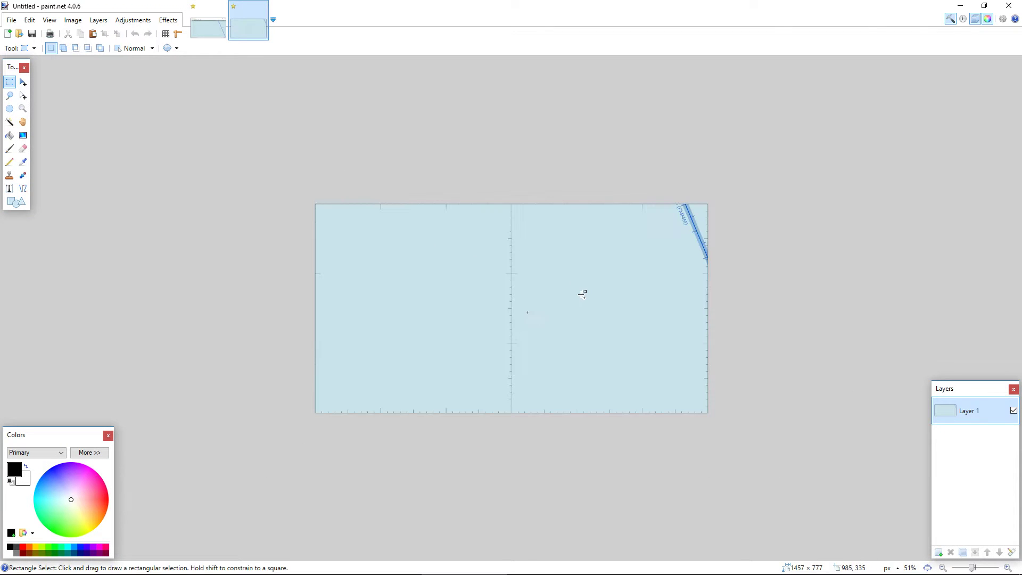
- Return to SkyVector in Chrome and shift the chart south to frame the adjoining section with La Reunion's northern coast
key(alt+Tab)
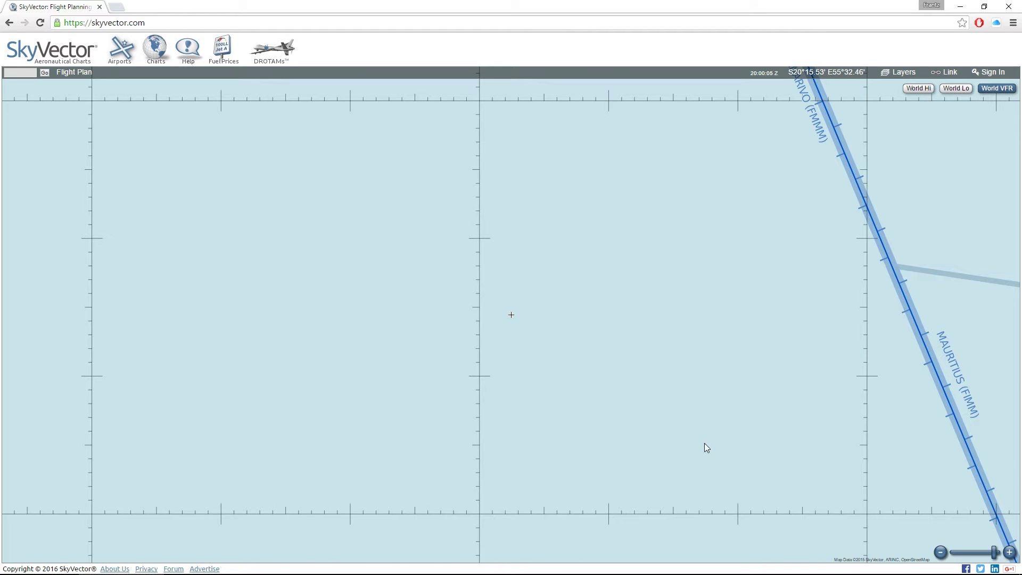
drag(695, 244, 688, 110)
drag(690, 407, 707, 304)
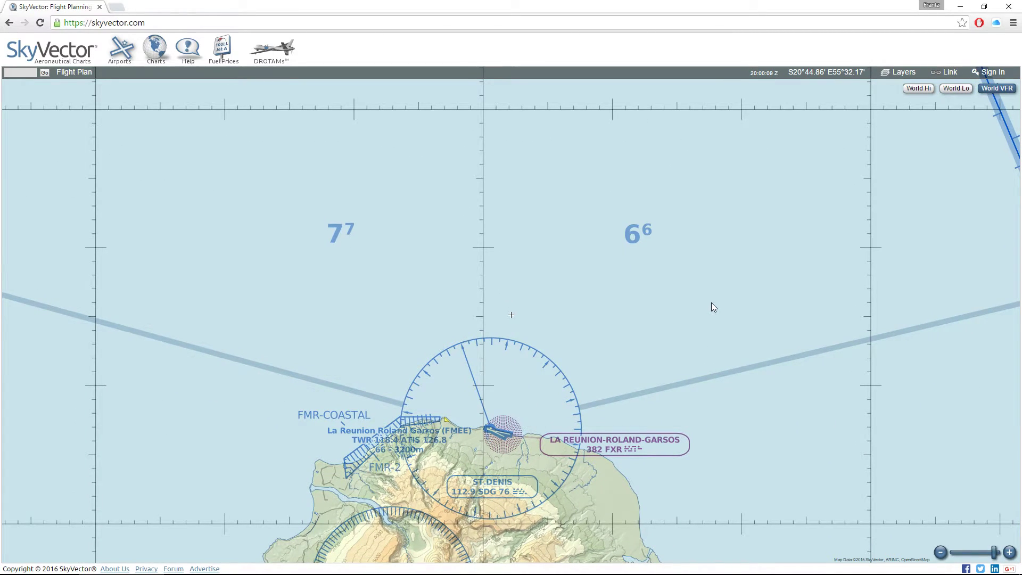
- Return to the cropped chart image in paint.net and extend its canvas height to 2048 pixels, anchored at the top
key(alt+Tab)
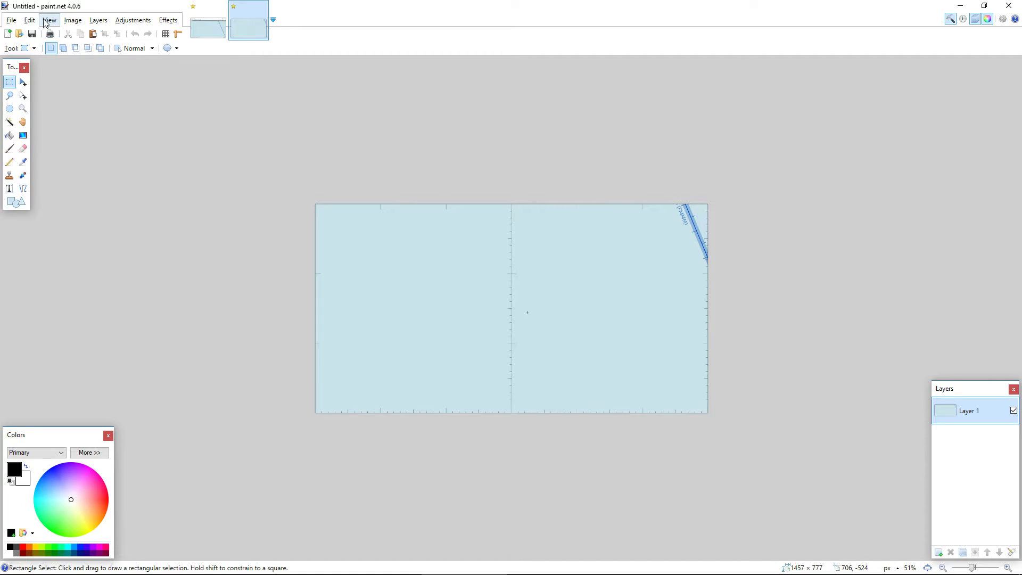
click(74, 22)
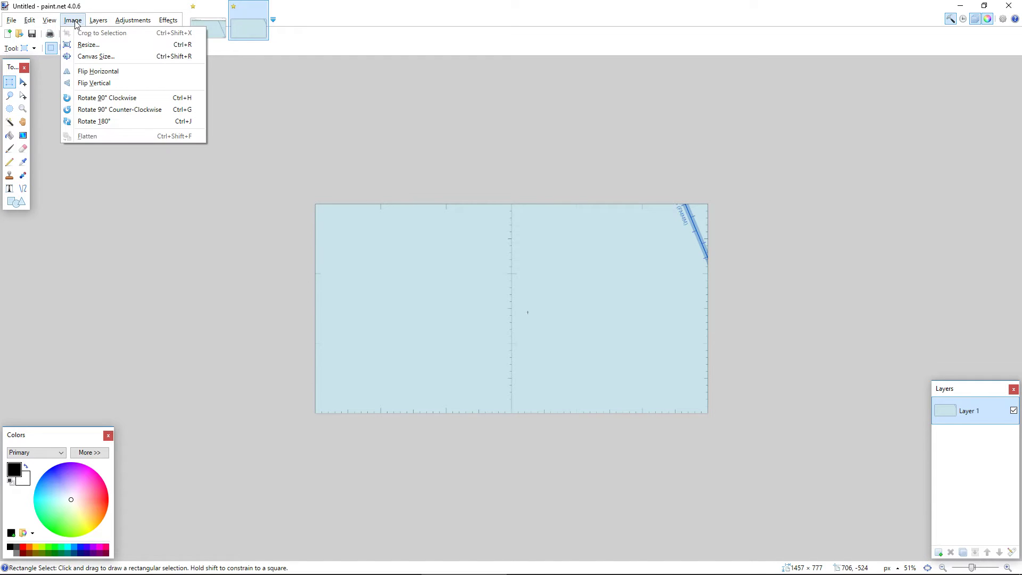
mouse_move(99, 20)
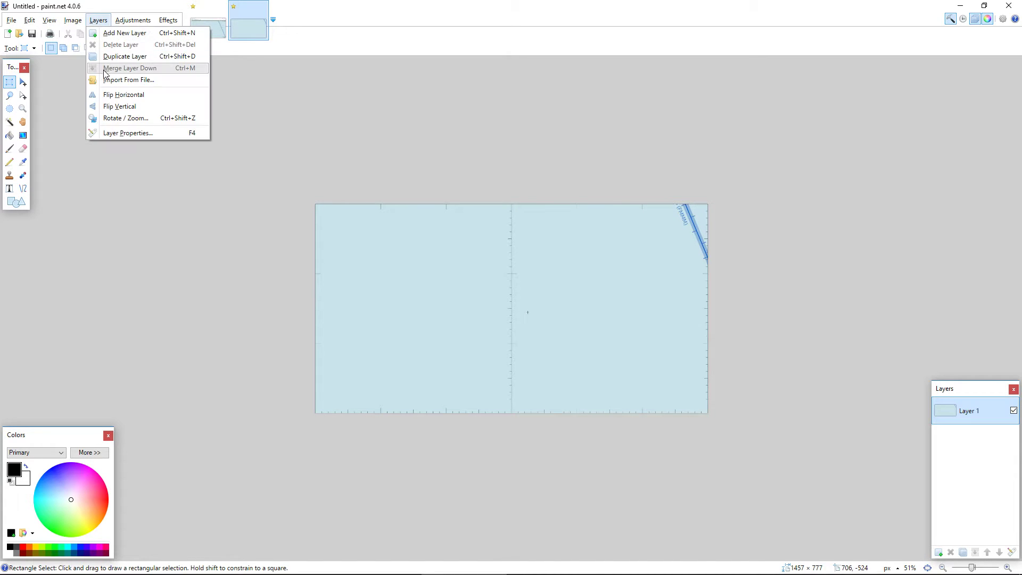
click(90, 56)
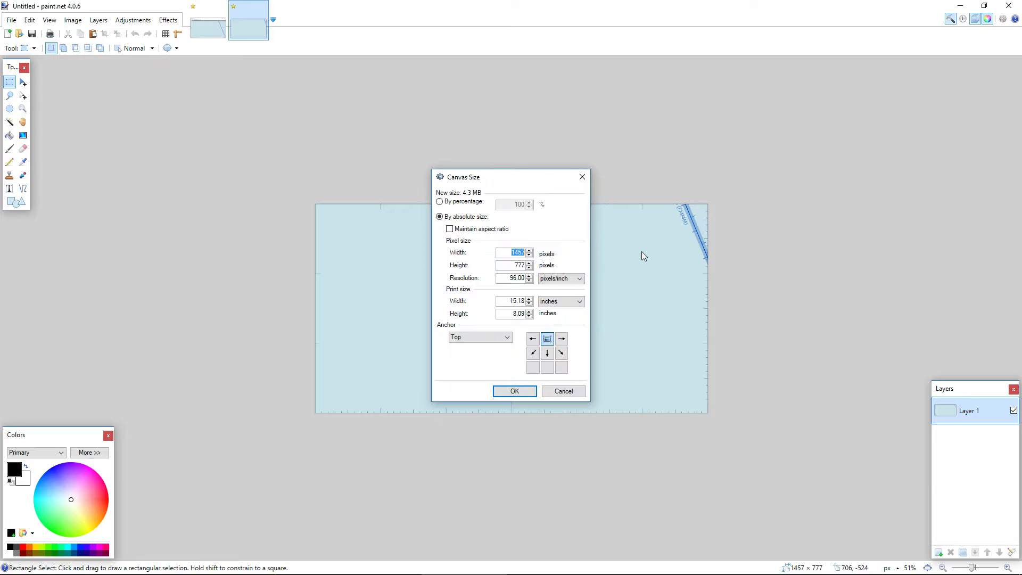
key(Tab)
text(2048)
key(Return)
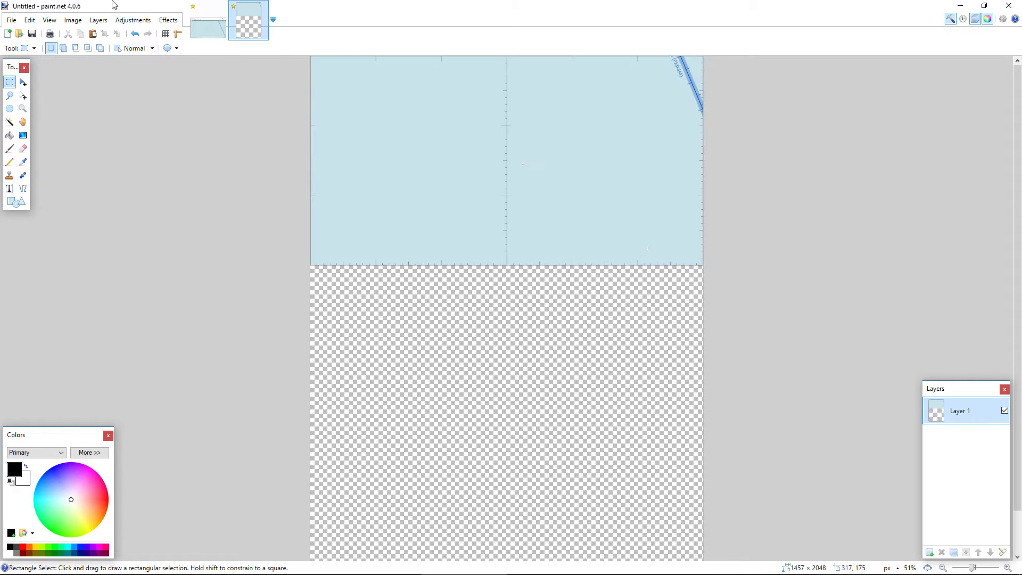
- Paste the southern chart screenshot into a new image and copy the 1457 × 780 pixel rectangle bounded by the outer grid intersections
click(30, 21)
click(58, 117)
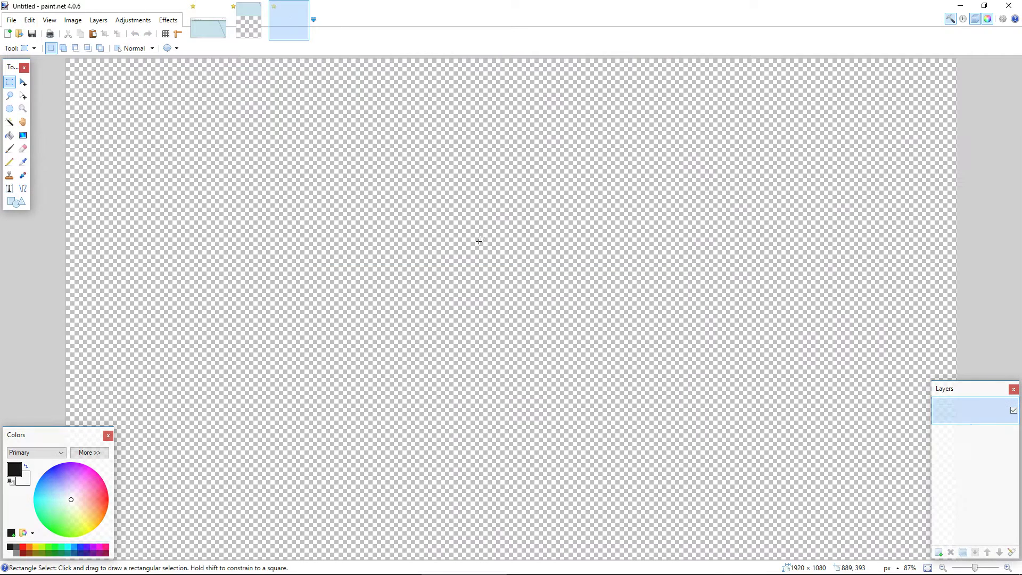
ctrl+scroll(132, 140, up, 8)
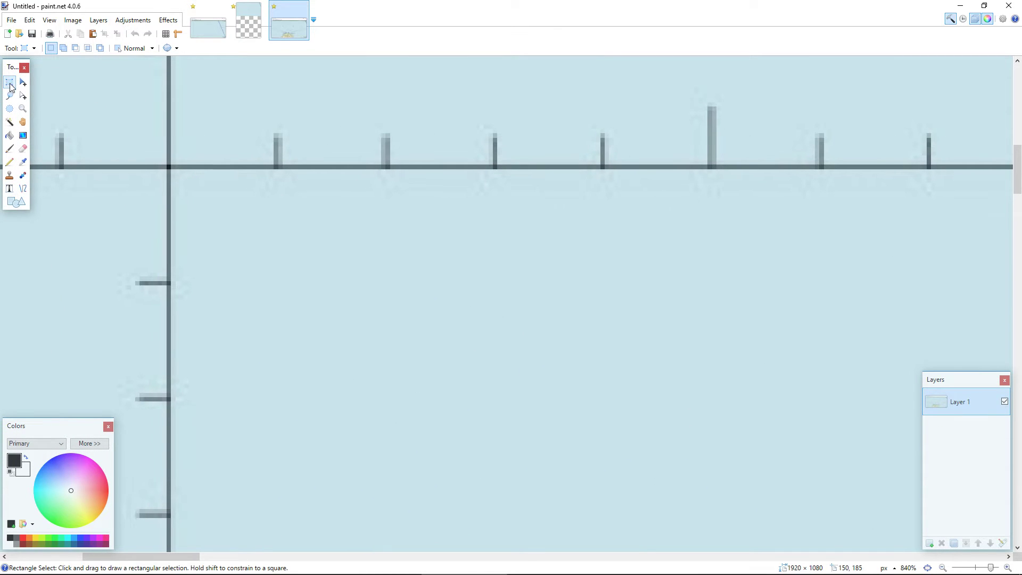
drag(169, 167, 628, 485)
ctrl+scroll(846, 461, down, 3)
ctrl+scroll(846, 461, down, 2)
shift+scroll(958, 499, down, 15)
scroll(873, 516, down, 8)
ctrl+scroll(585, 538, up, 2)
ctrl+scroll(610, 535, up, 3)
ctrl+scroll(619, 527, up, 4)
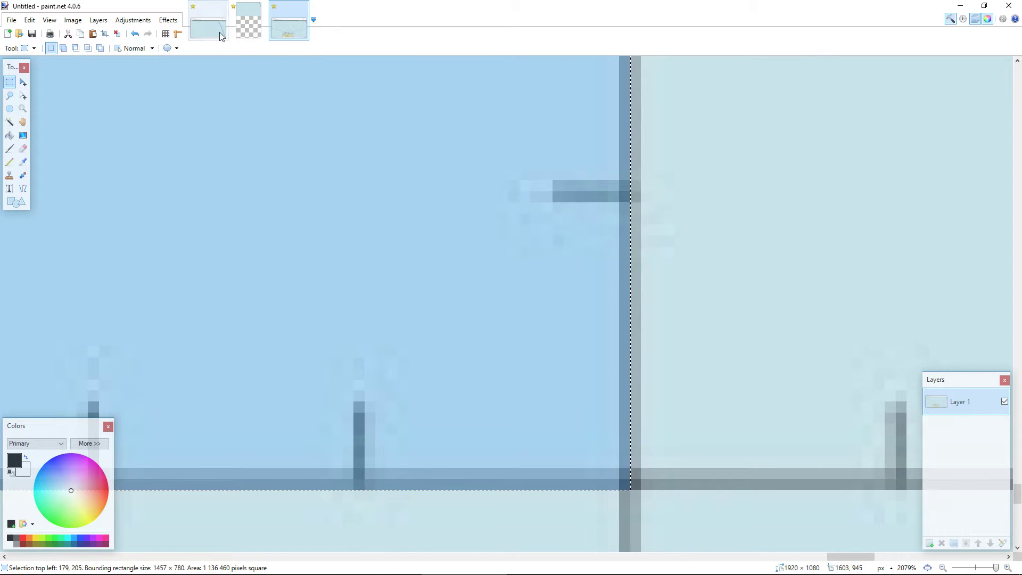
- Paste the copied southern section into a new layer of the extended image and move it just below the northern section
click(249, 20)
click(29, 20)
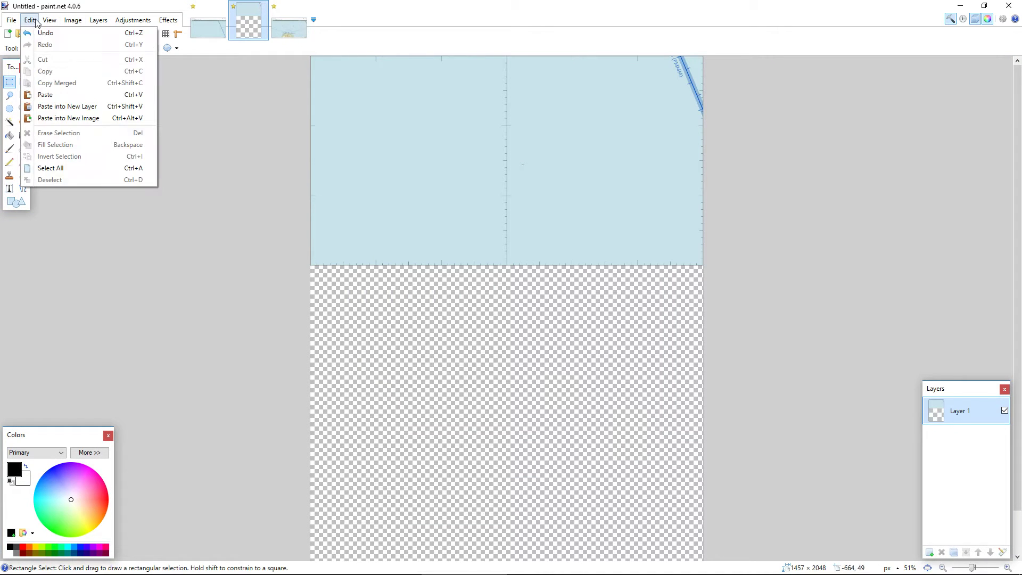
click(62, 106)
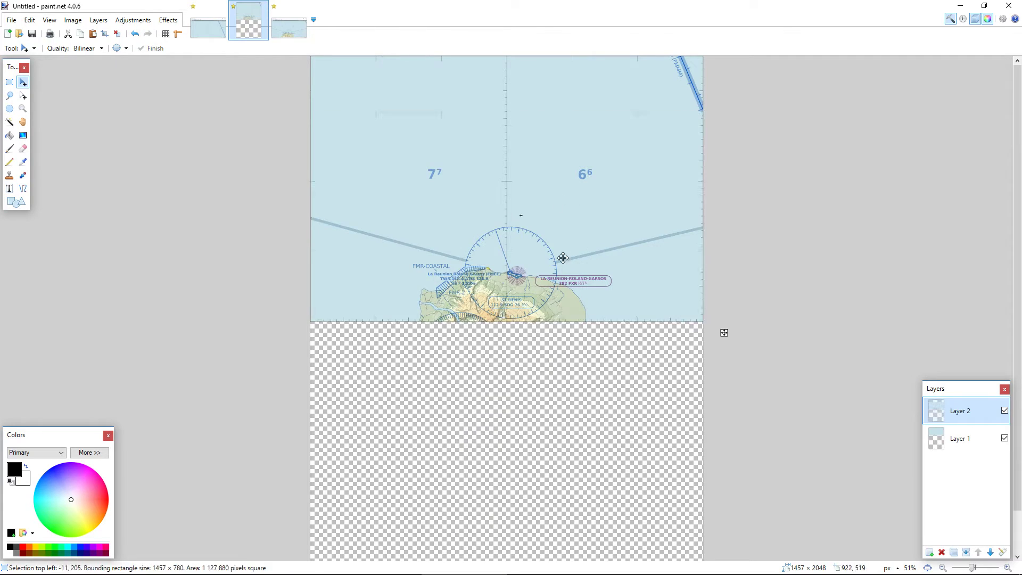
drag(585, 234, 562, 336)
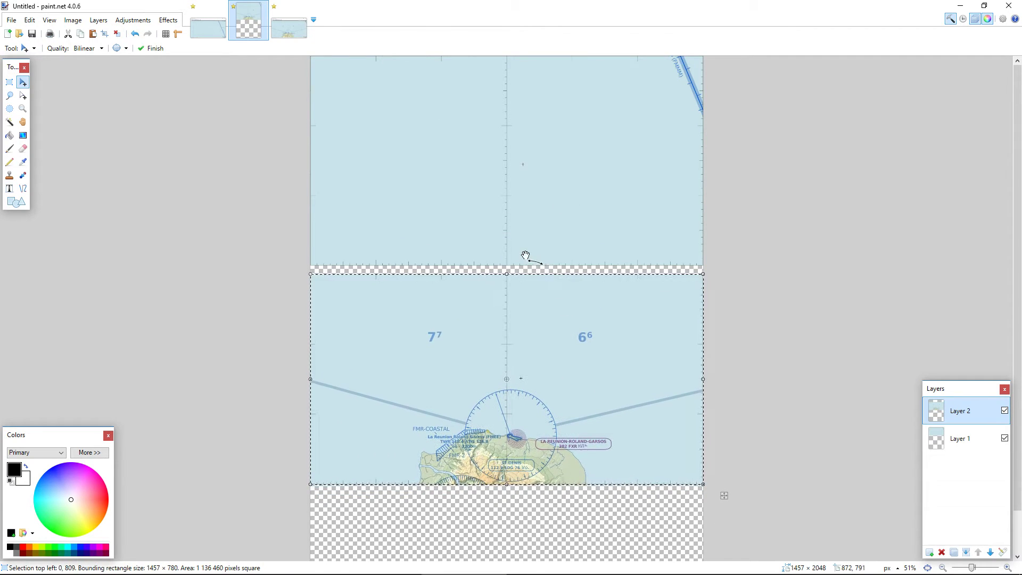
- Nudge the southern section up to 0, 776 so its upper grid line overlaps the northern section's lower grid line
ctrl+scroll(522, 255, up, 10)
key(Up)
key(Up)
key(Up)
key(Up)
key(Up)
key(Up)
key(Up)
key(Up)
key(Up)
key(Up)
key(Up)
key(Up)
key(Up)
key(Up)
key(Up)
key(Up)
key(Up)
key(Up)
key(Up)
key(Up)
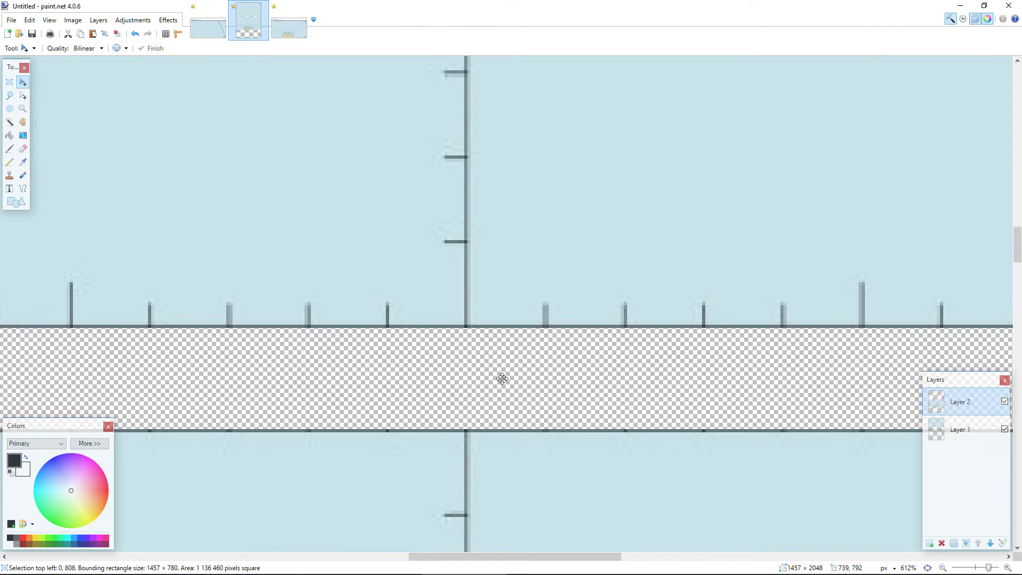
key(Up)
key(Up)
key(Up)
key(Up)
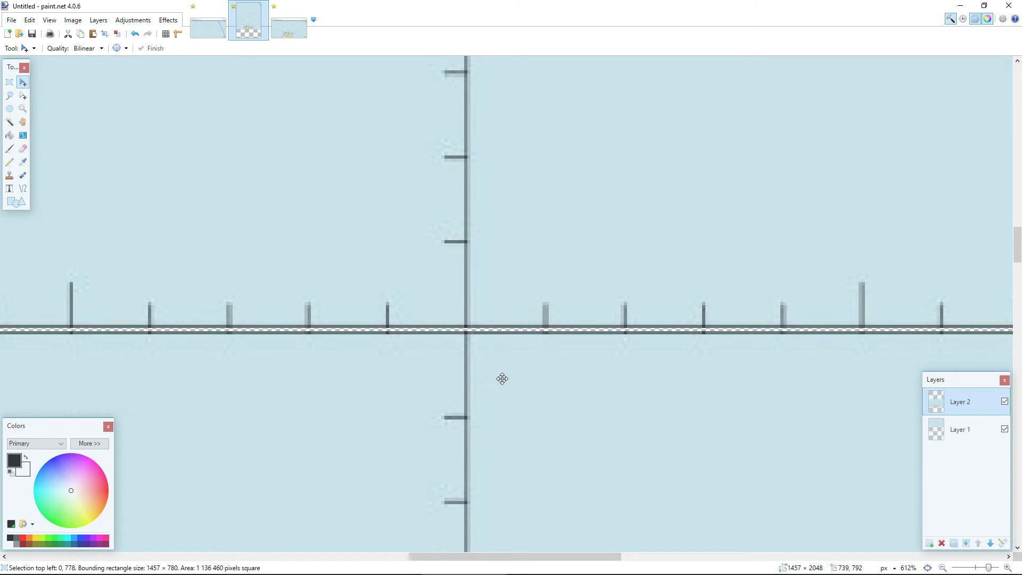
ctrl+scroll(543, 321, down, 12)
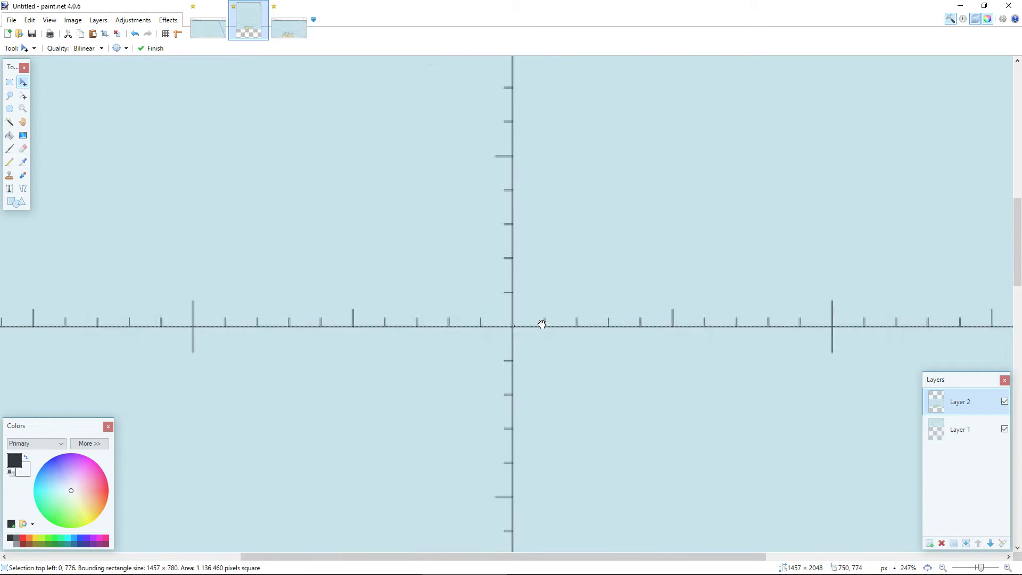
- Select the 1457 × 1556 pixel area covering both chart sections and crop the image to it
key(s)
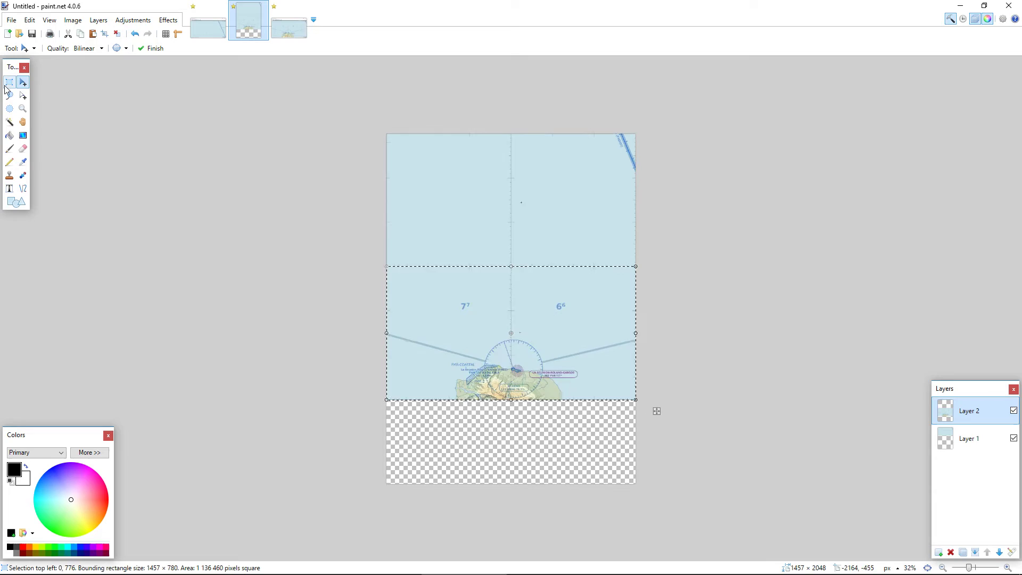
drag(333, 100, 1021, 421)
ctrl+scroll(689, 433, up, 17)
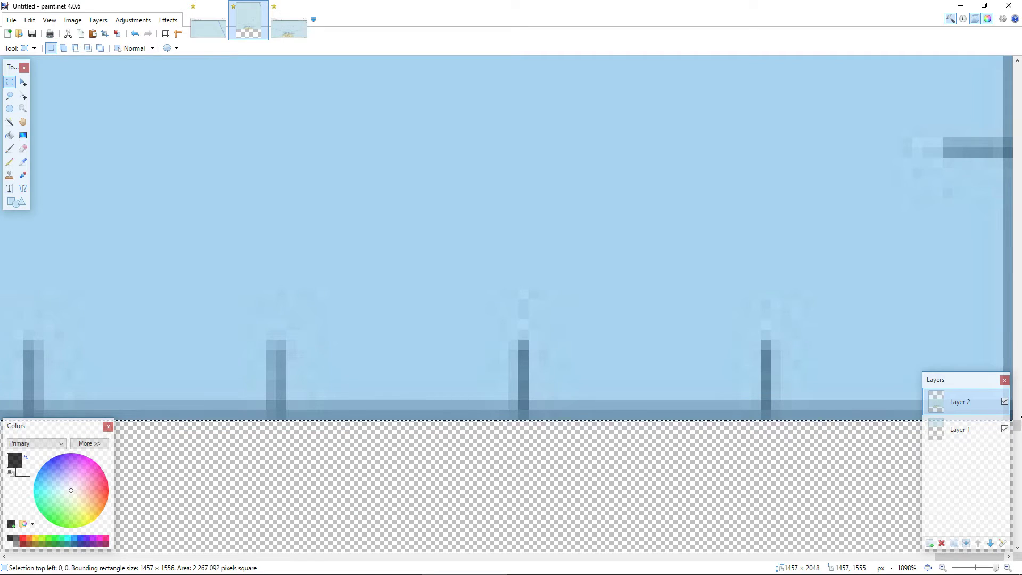
click(105, 33)
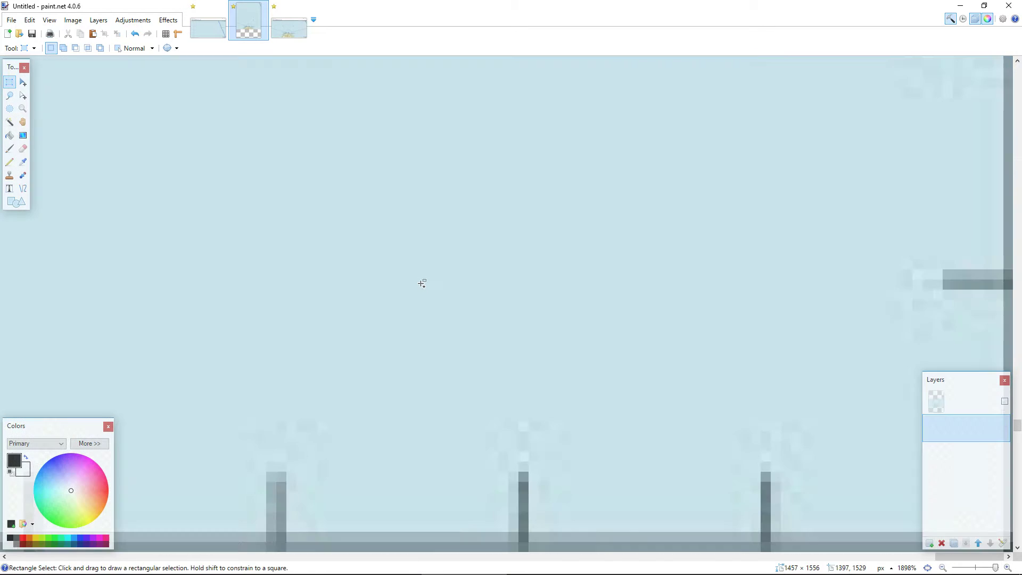
- Start saving the combined chart and browse to the folder C:\ProgramData\Tacview\Data\Terrain\Textures
ctrl+scroll(426, 277, down, 10)
ctrl+scroll(507, 347, down, 2)
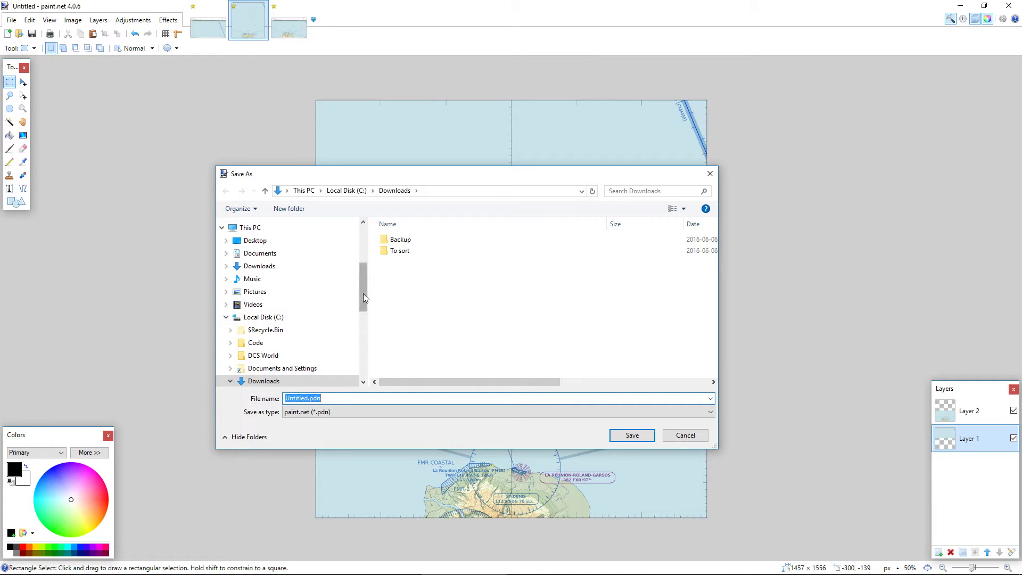
drag(363, 293, 364, 368)
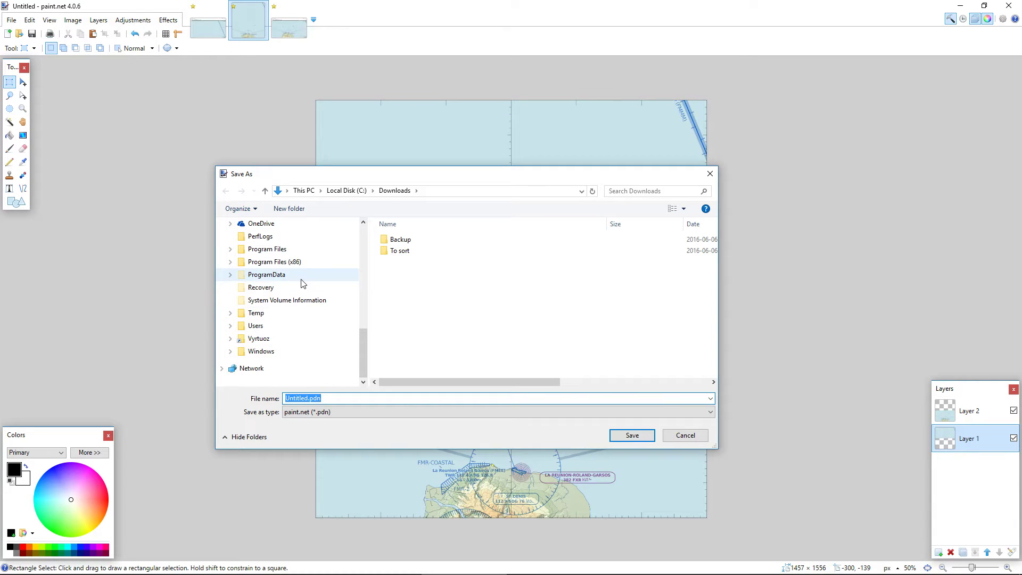
click(265, 275)
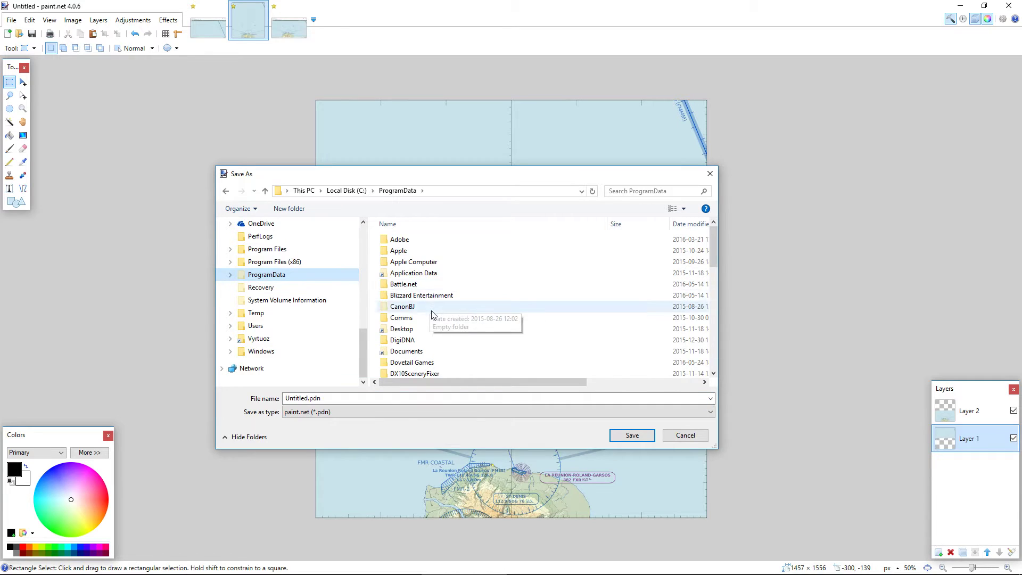
scroll(426, 330, down, 4)
scroll(414, 358, down, 1)
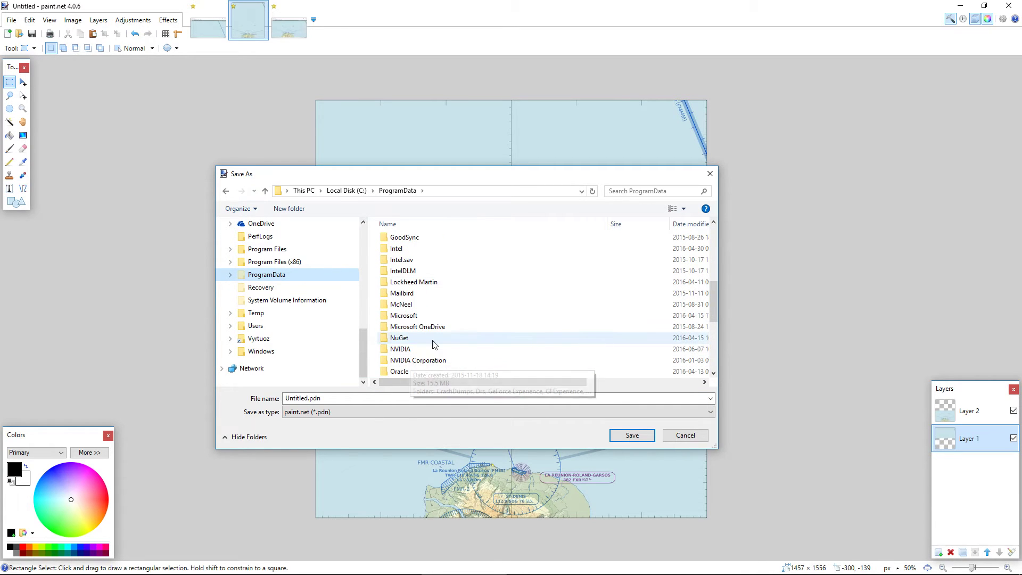
click(453, 345)
key(t)
key(Return)
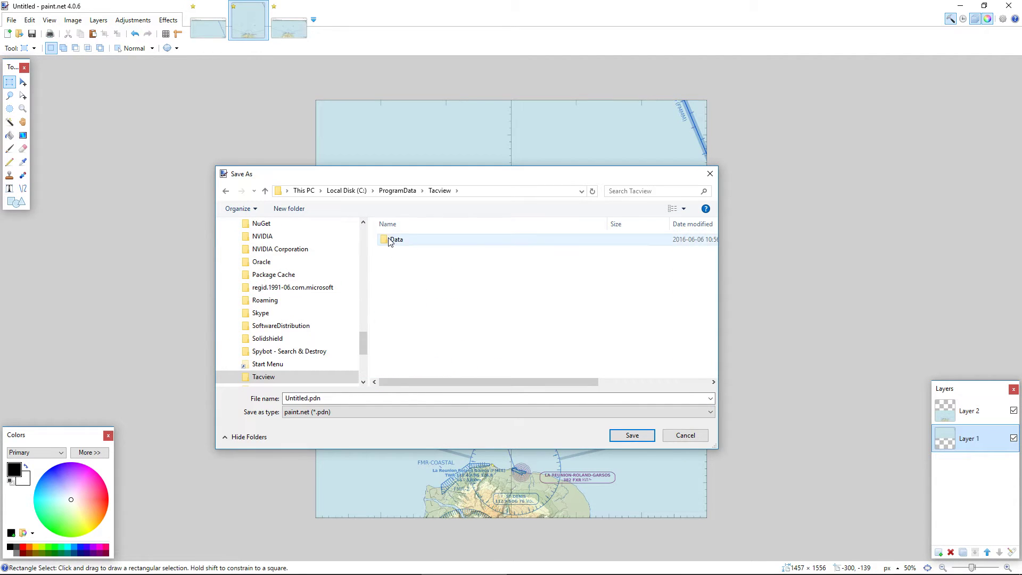
double_click(397, 240)
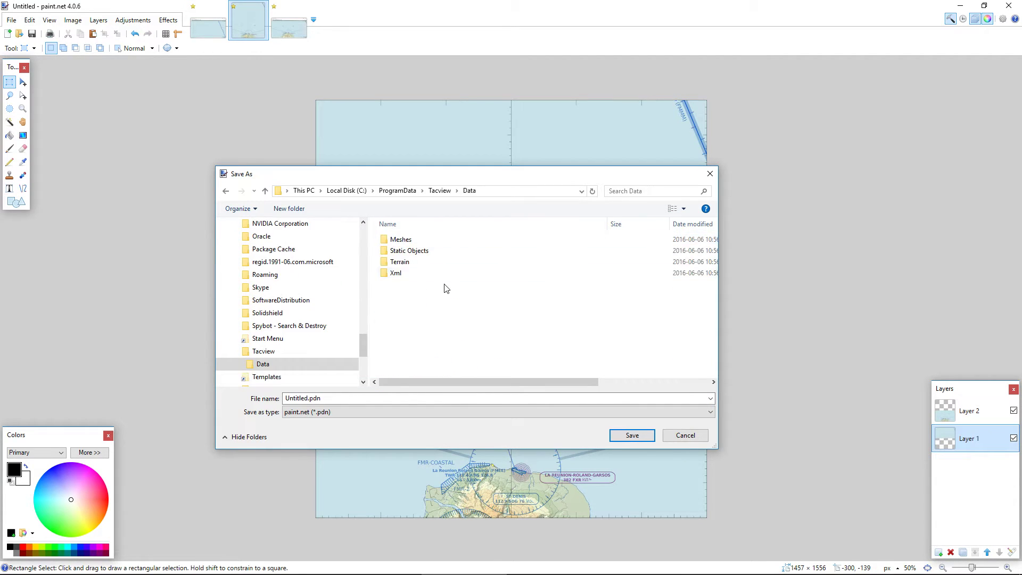
double_click(401, 262)
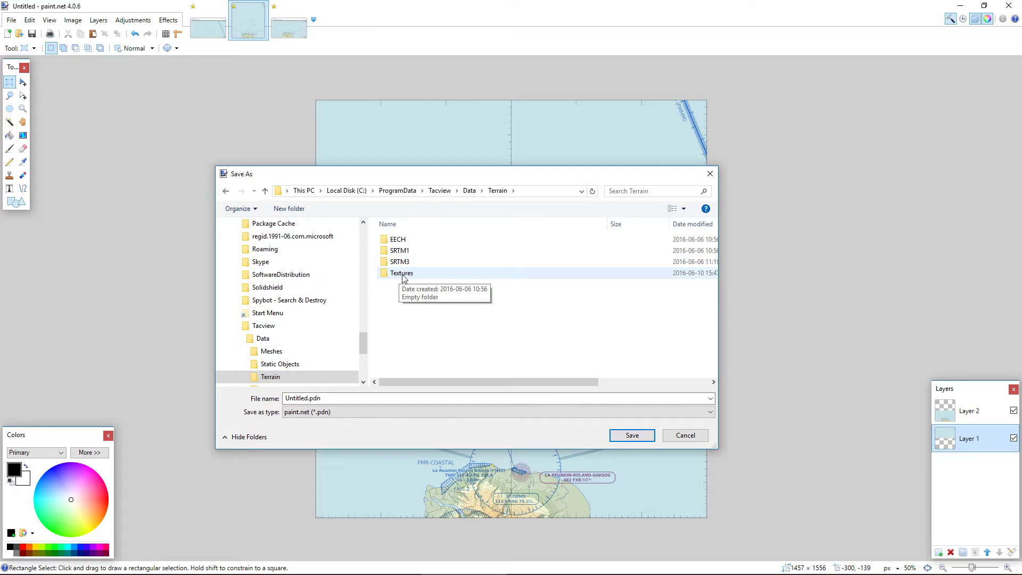
double_click(400, 274)
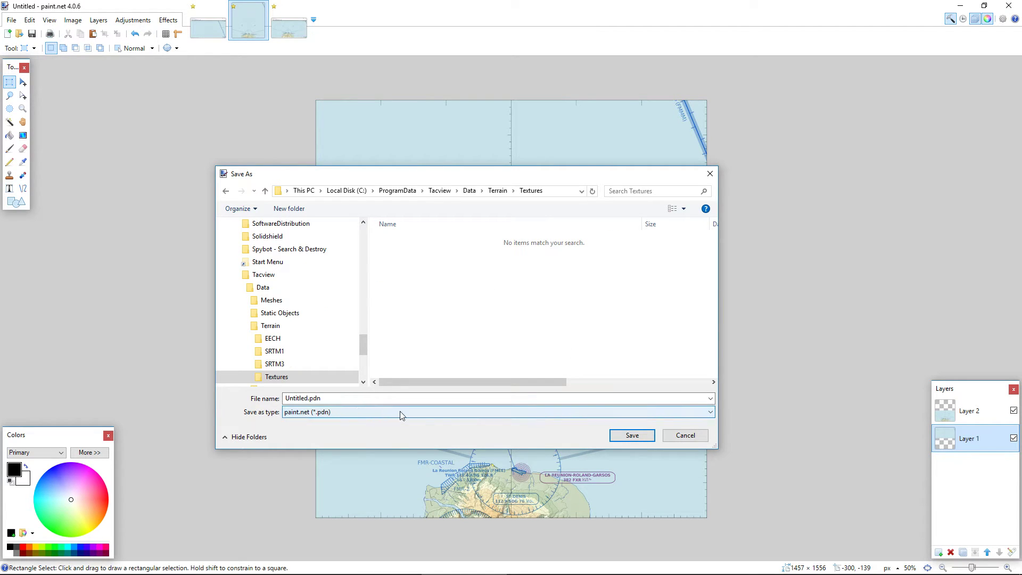
- Save the chart as the JPEG file S21E055.jpg at quality 95, flattening its layers
click(424, 417)
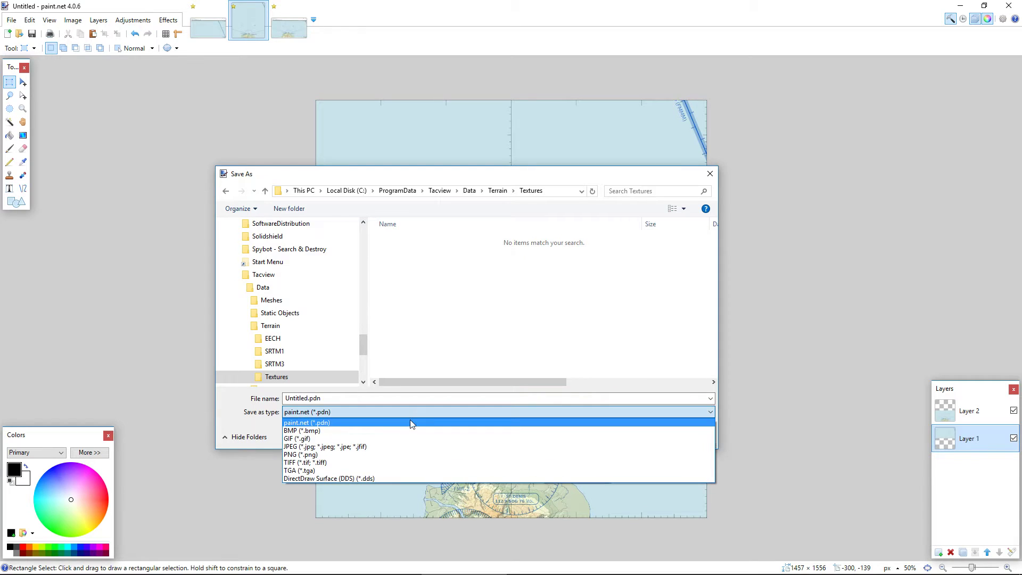
click(386, 448)
click(383, 398)
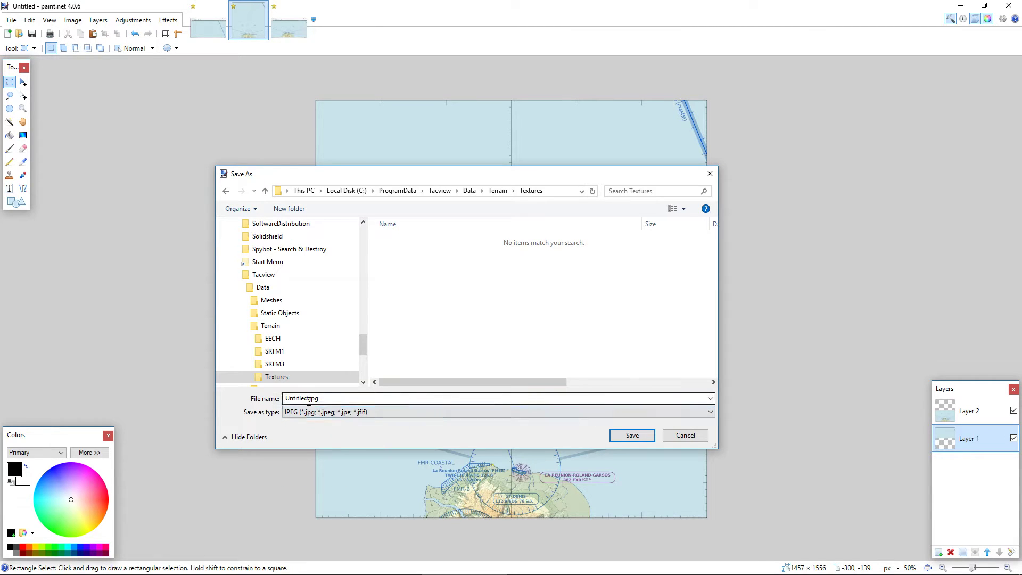
key(Home)
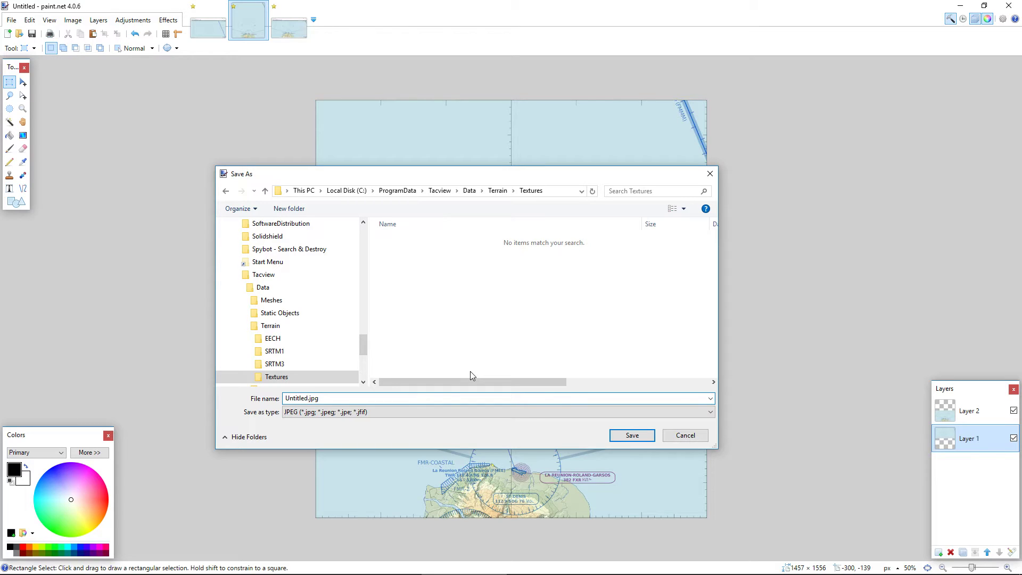
text(S21E055)
click(631, 435)
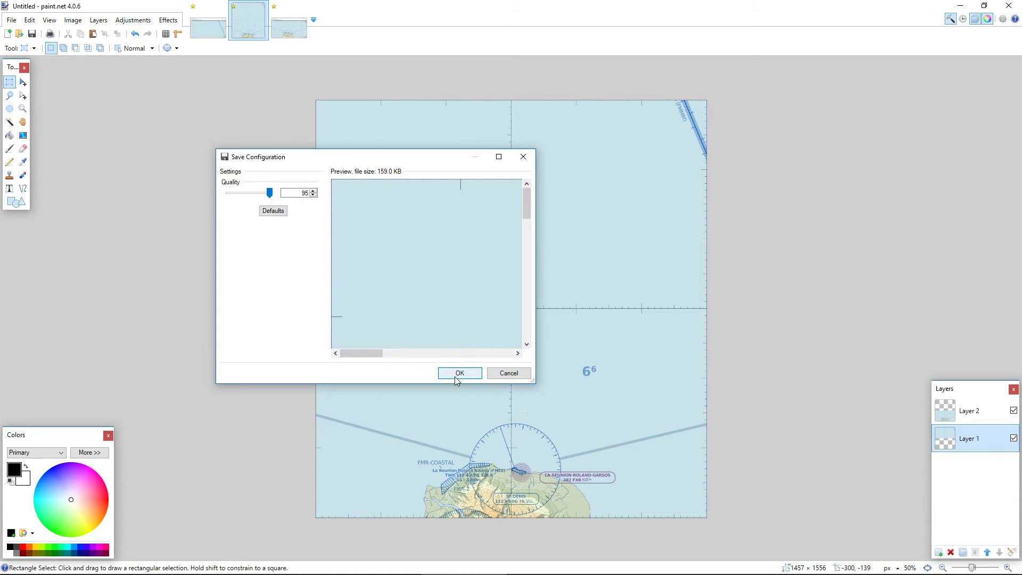
click(456, 374)
click(463, 299)
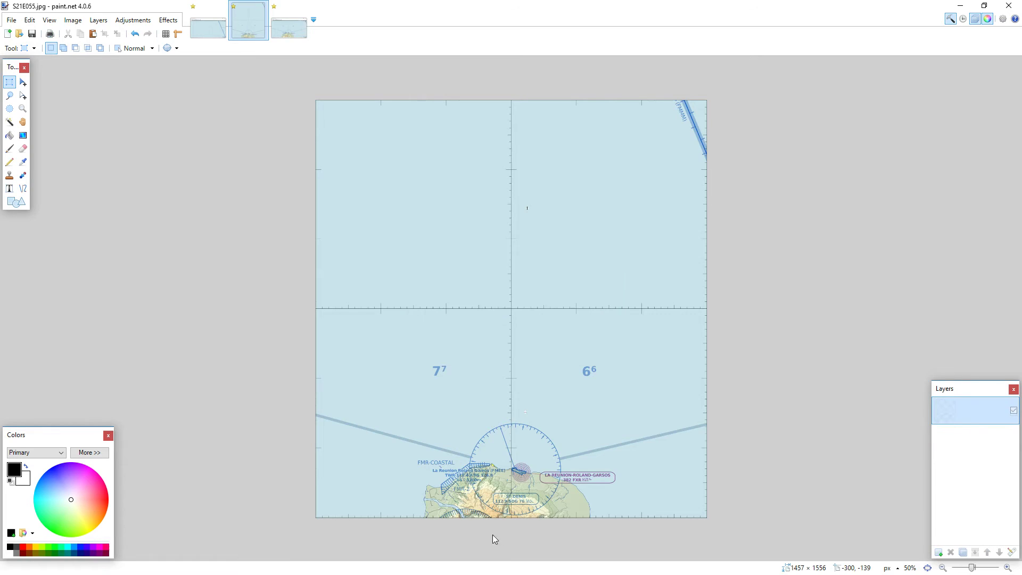
- Close the running Tacview, relaunch Tacview (beta) from the desktop and inspect the chart texture over La Reunion from a rotated view
key(super)
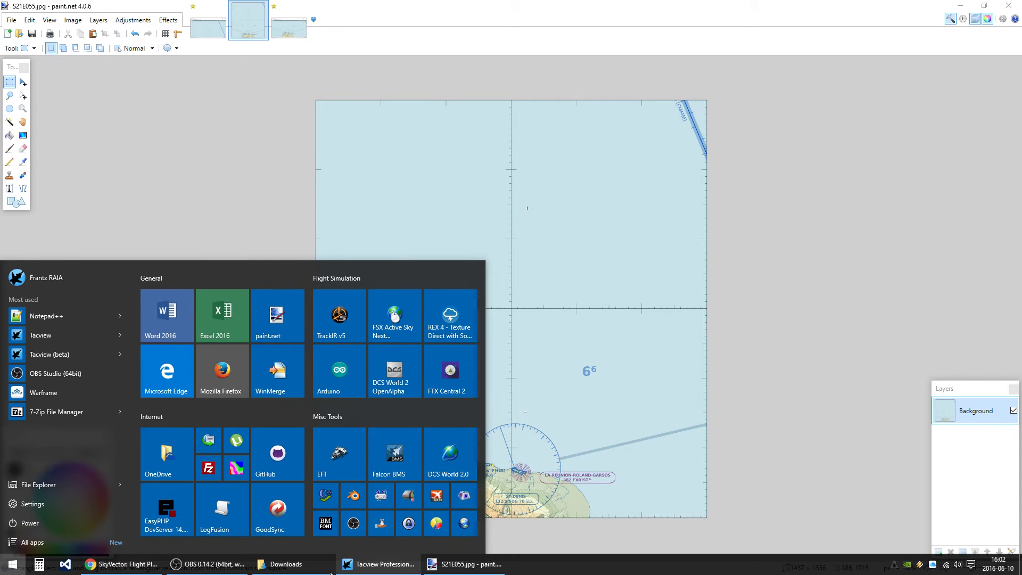
right_click(349, 564)
click(421, 545)
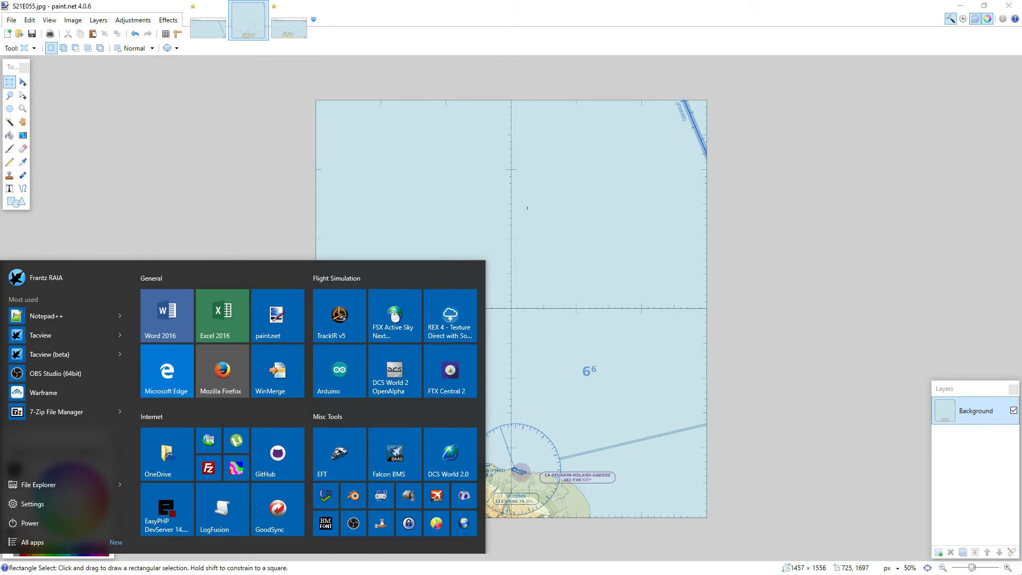
click(145, 100)
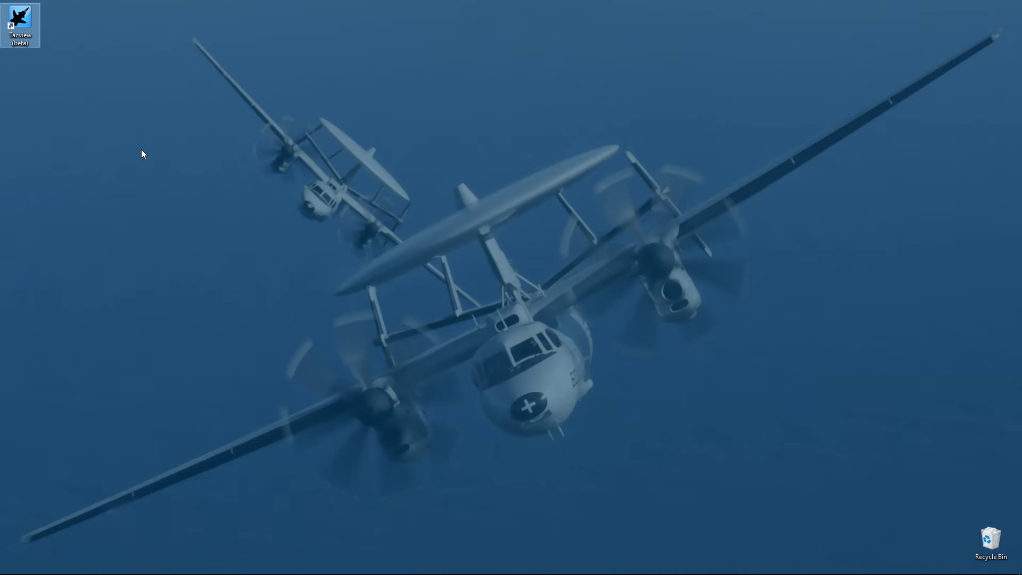
double_click(20, 29)
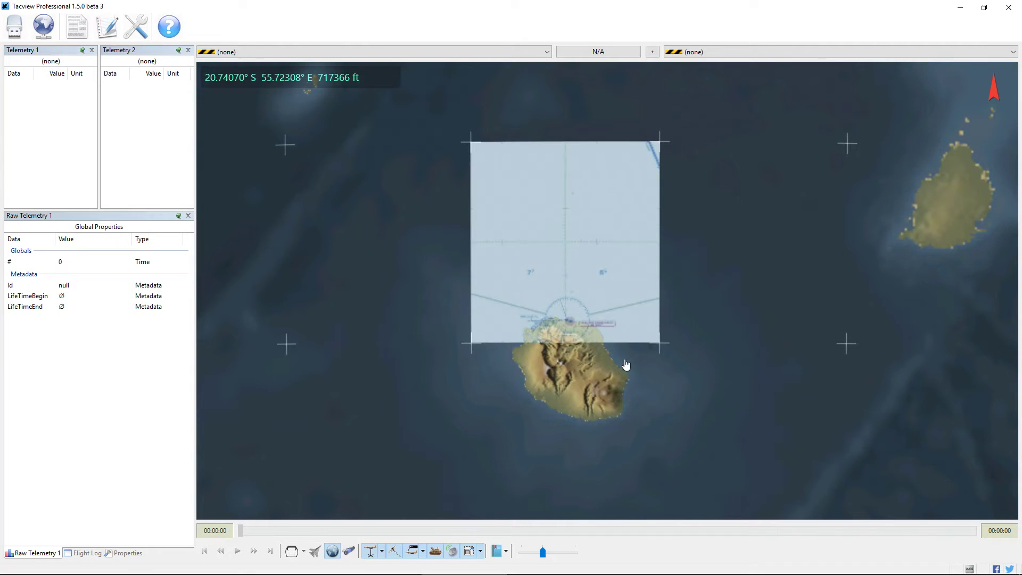
drag(477, 490, 554, 458)
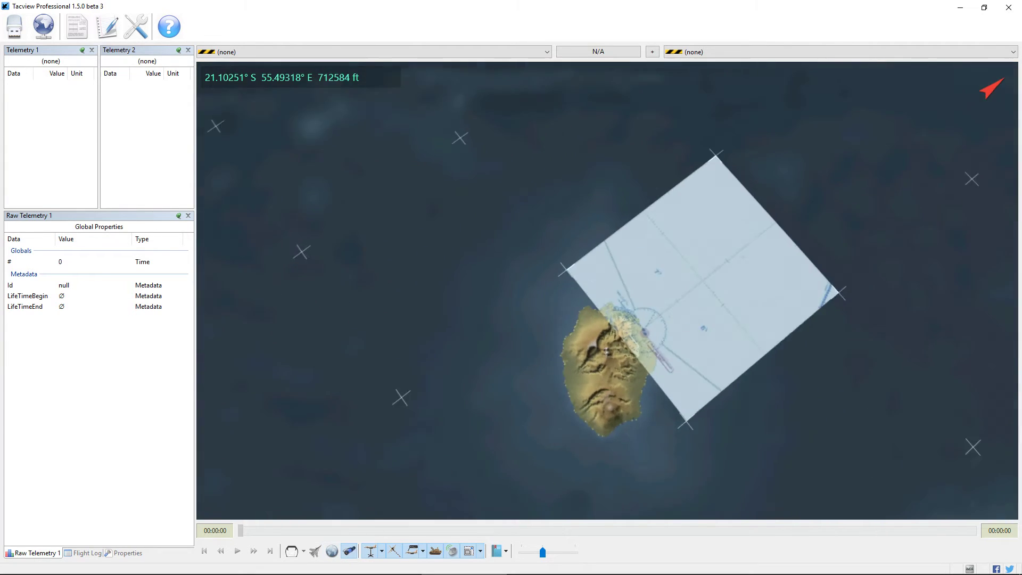
- Inspect the edge of the chart texture where it meets northern La Reunion, from closer and rotated views
scroll(554, 458, up, 8)
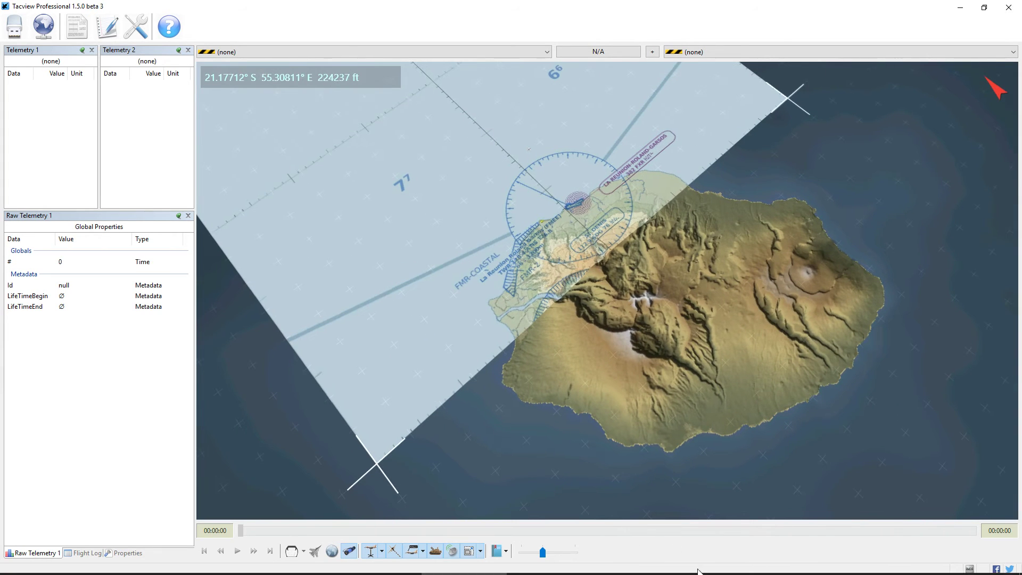
scroll(654, 346, down, 3)
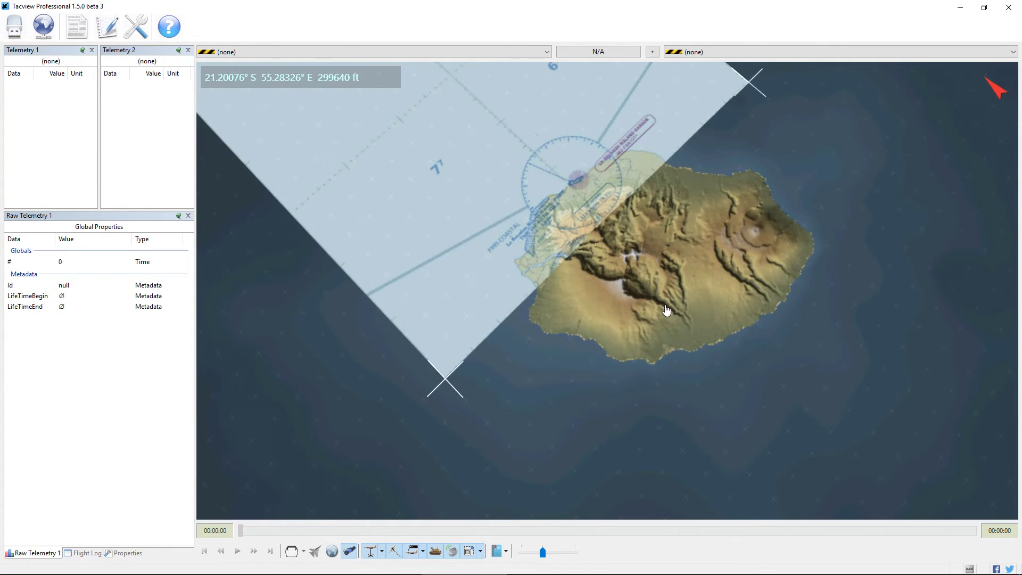
drag(666, 311, 714, 302)
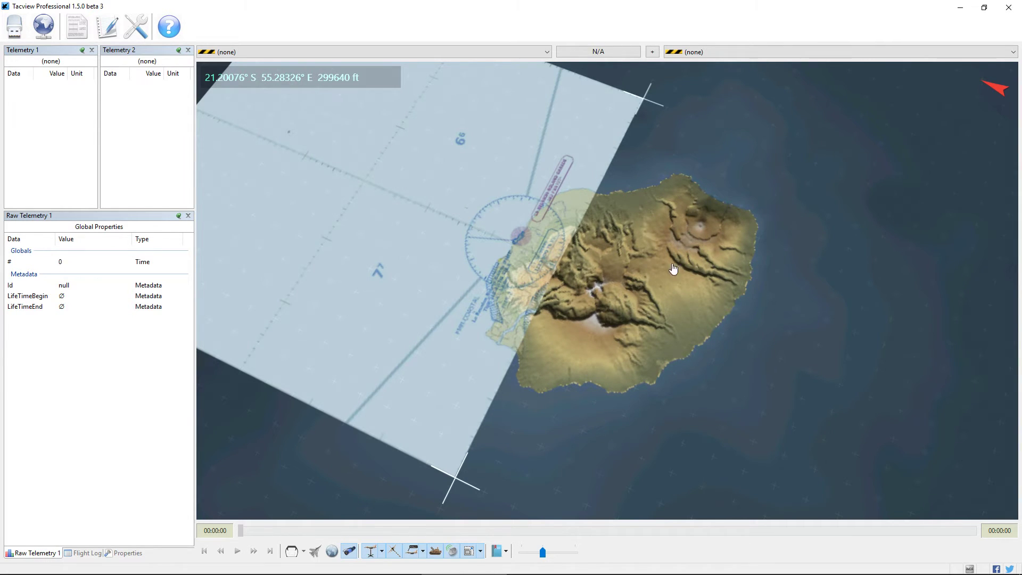
drag(673, 268, 666, 293)
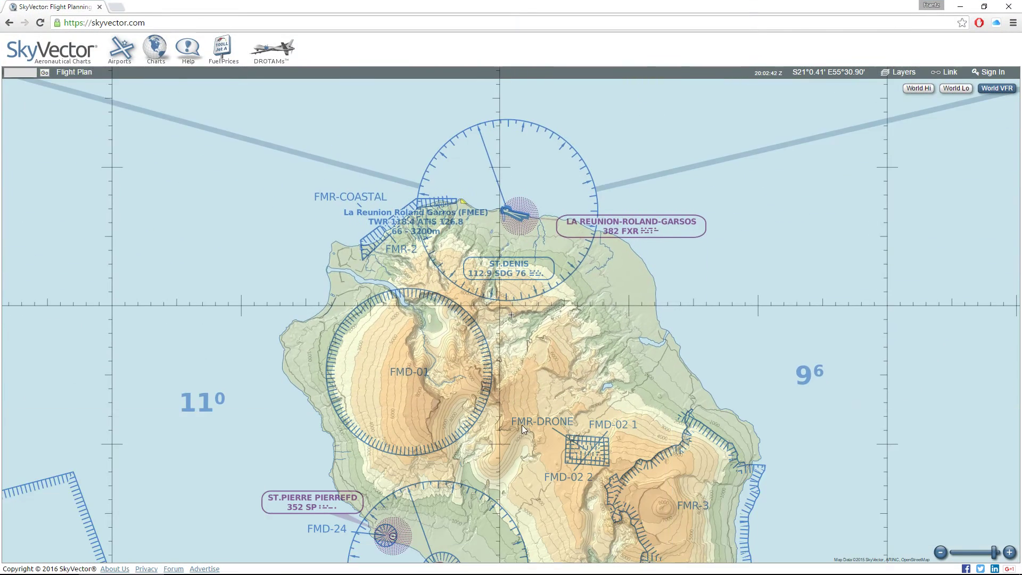
- Switch to SkyVector, bring southern La Reunion into view, and paste a screenshot of it into a new paint.net image
drag(522, 426, 532, 254)
drag(581, 335, 554, 299)
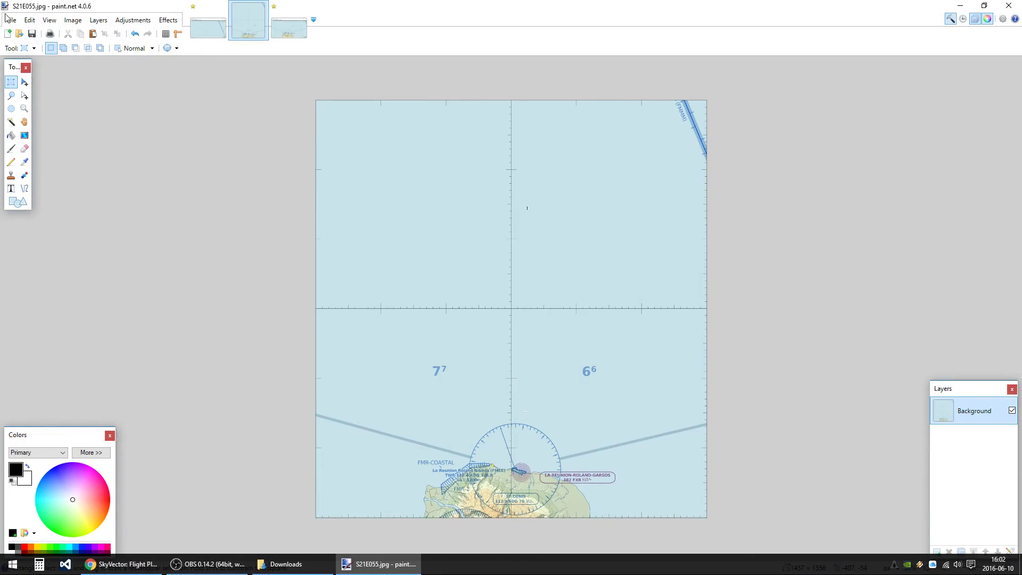
click(30, 21)
click(68, 118)
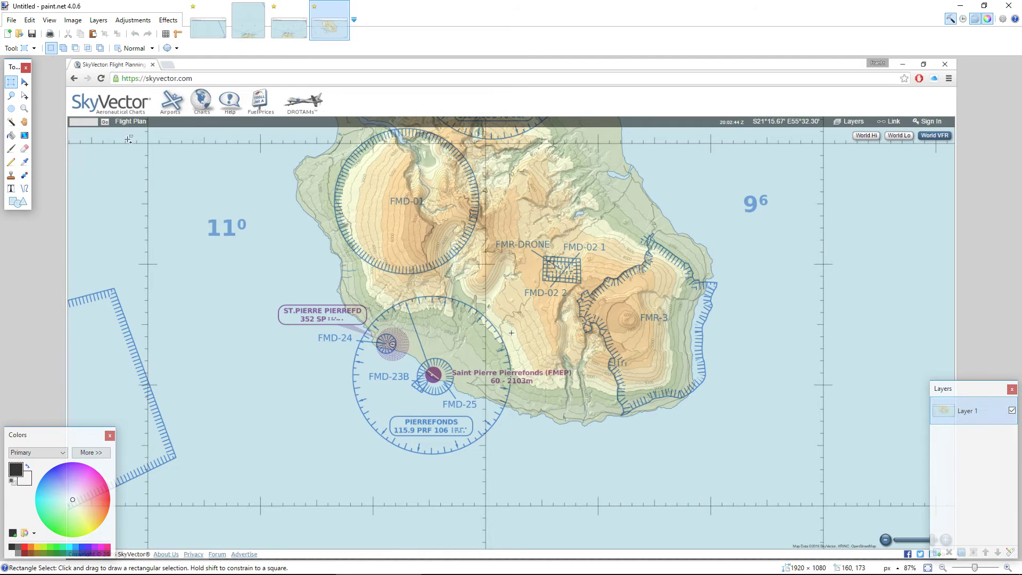
- Select the 1457 × 782 pixel chart area bounded by the grid lines around southern La Reunion and crop the image to it
ctrl+scroll(121, 139, up, 5)
ctrl+scroll(122, 139, up, 8)
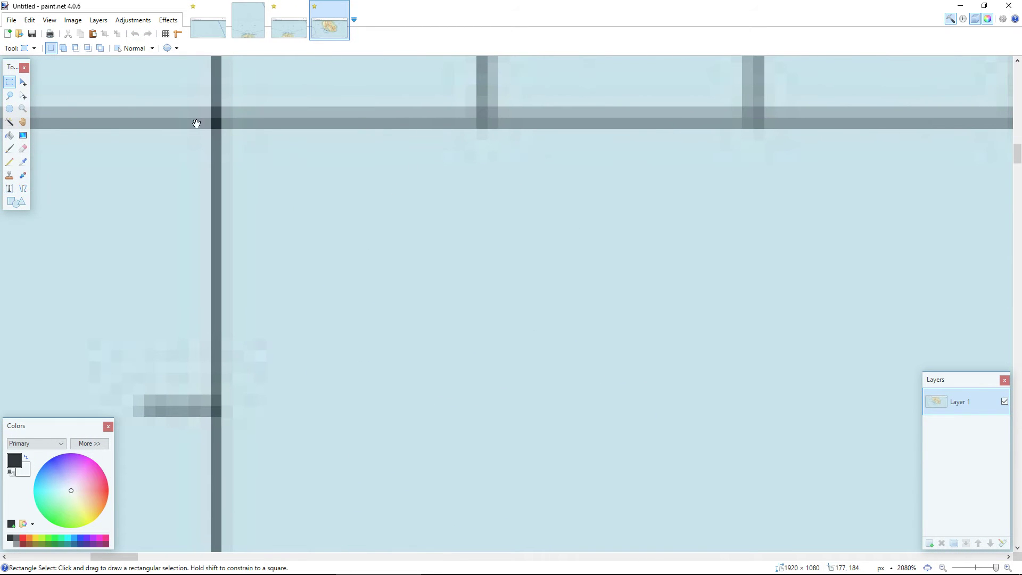
drag(223, 131, 464, 295)
ctrl+scroll(644, 378, down, 12)
ctrl+scroll(708, 479, down, 3)
ctrl+scroll(740, 442, up, 10)
ctrl+scroll(749, 435, up, 1)
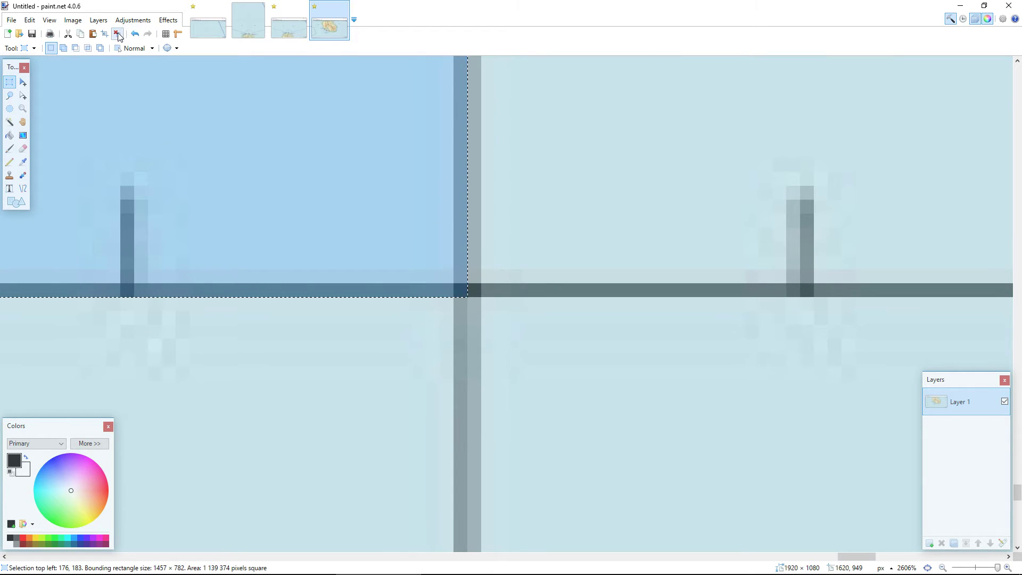
- Extend the canvas height to 2048 pixels, leaving empty space below the cropped chart
click(82, 20)
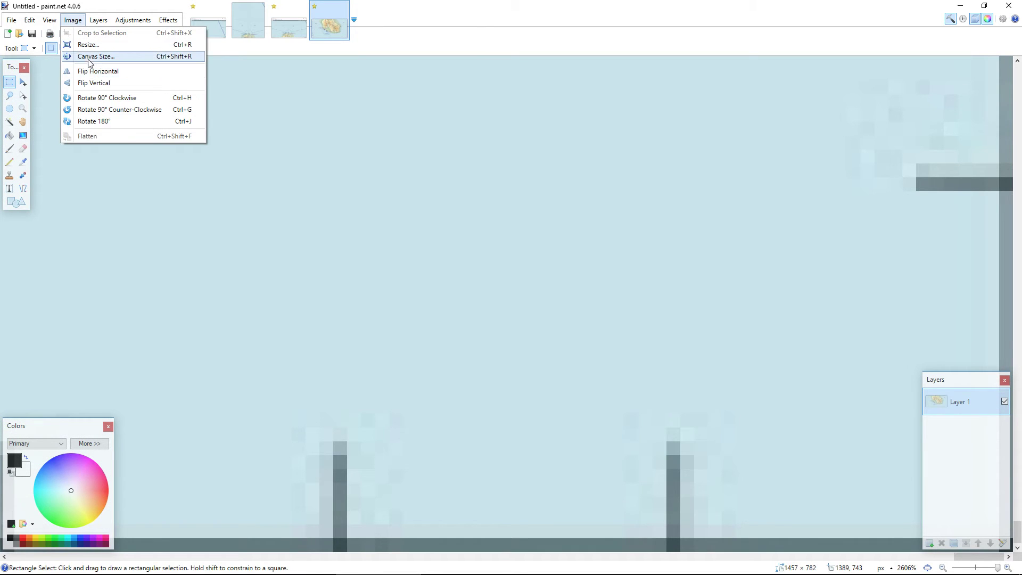
click(89, 57)
text(2048)
key(Return)
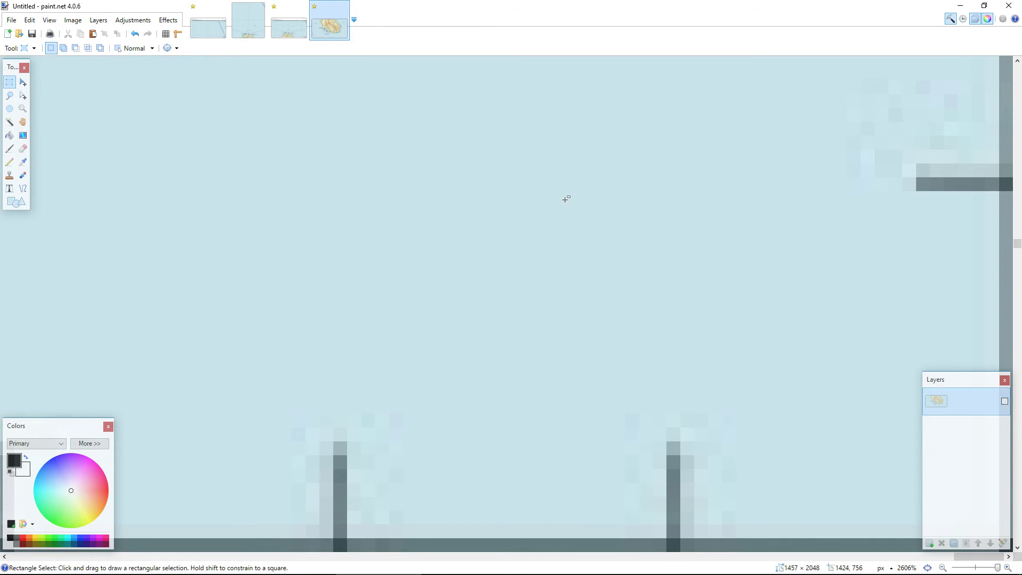
ctrl+scroll(473, 338, down, 18)
ctrl+scroll(476, 320, up, 3)
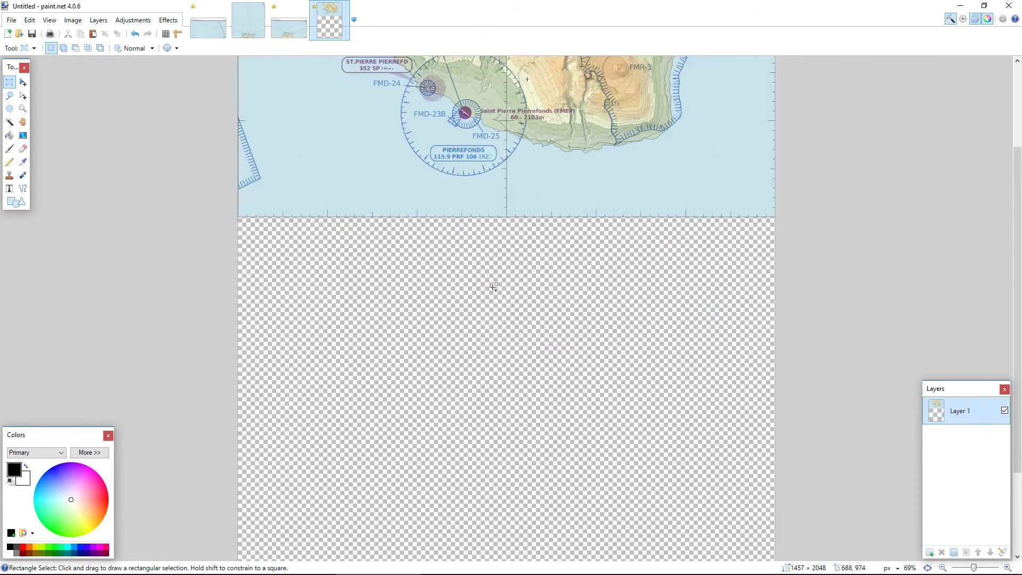
ctrl+scroll(524, 160, down, 4)
- Switch to SkyVector, show the chart section just south of the island, and paste its screenshot into another new paint.net image
key(alt+Tab)
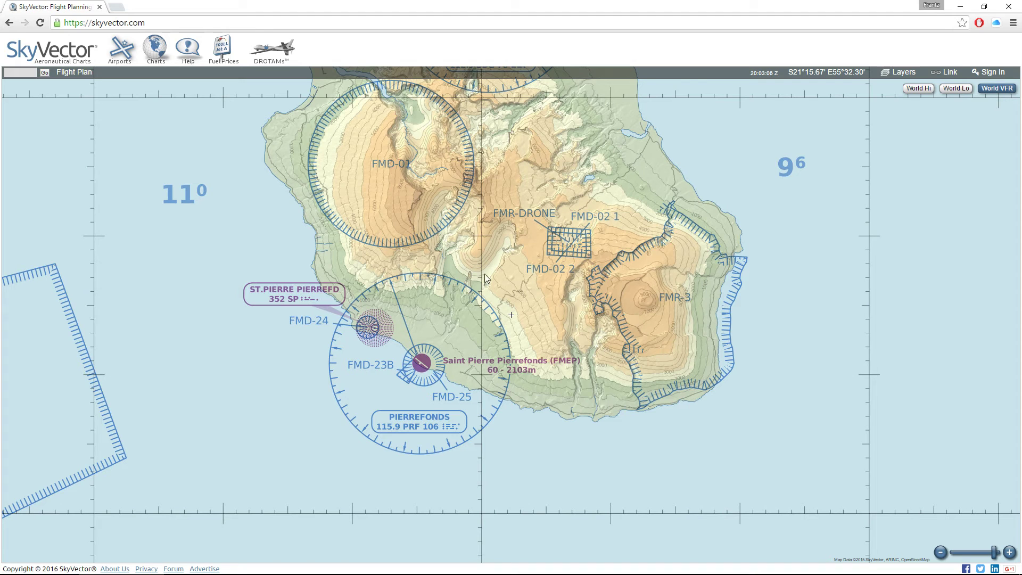
drag(522, 459, 528, 180)
drag(537, 445, 529, 333)
key(alt+Tab)
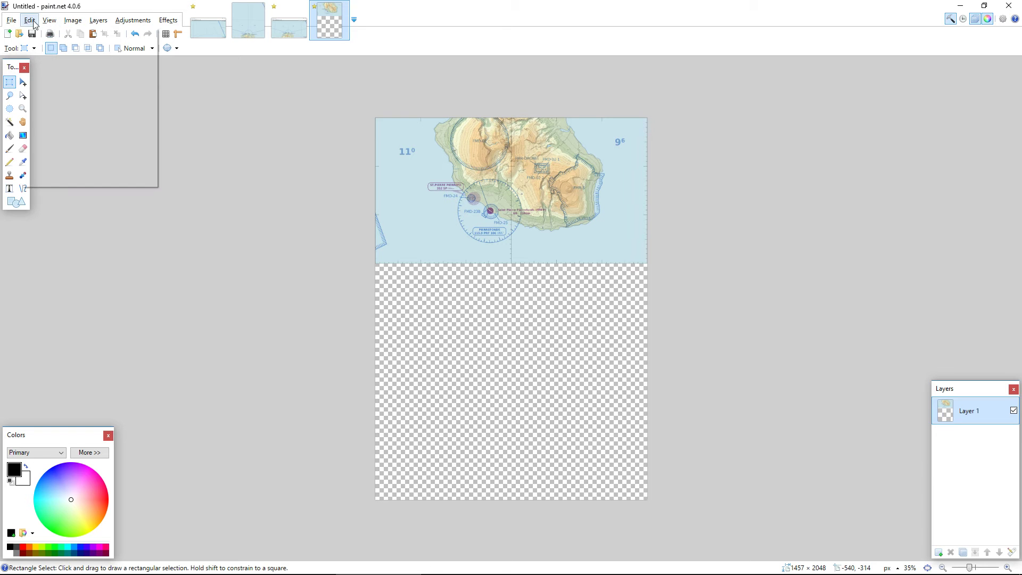
click(73, 119)
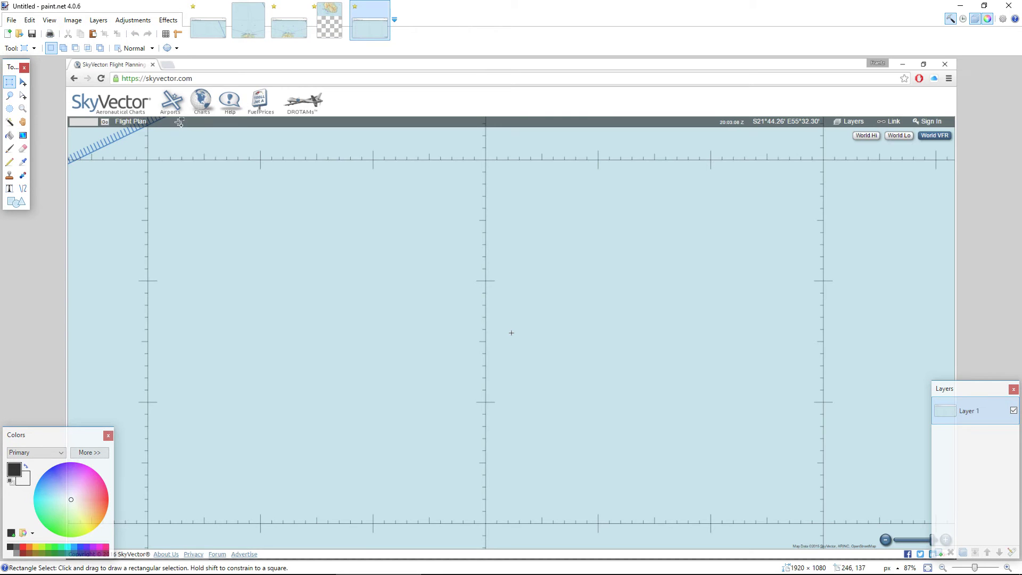
- Select the 1457 × 785 pixel ocean section bounded by the grid lines and copy it
ctrl+scroll(142, 150, up, 8)
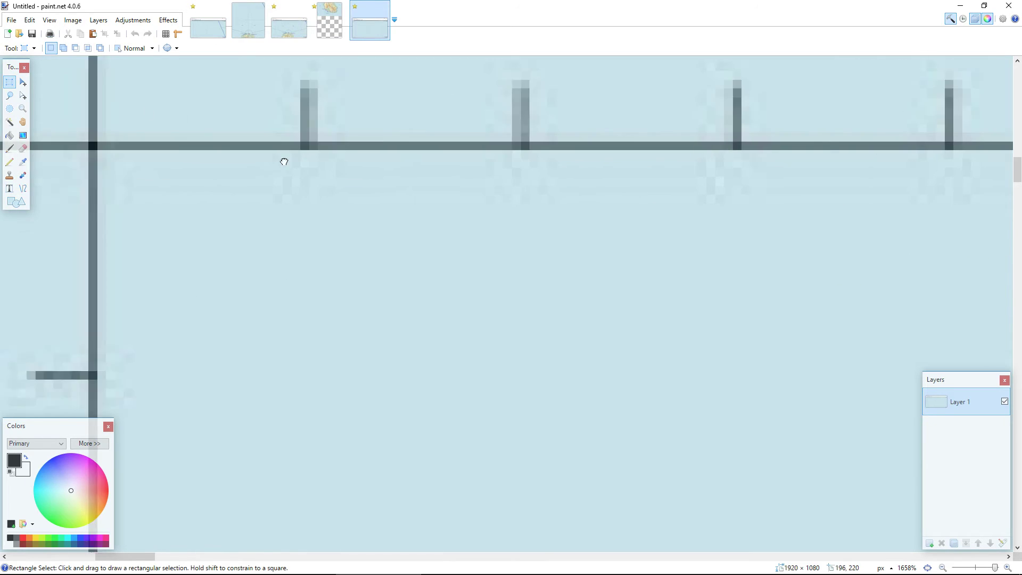
middle_drag(284, 162, 442, 144)
drag(254, 128, 572, 355)
ctrl+scroll(696, 350, down, 7)
ctrl+scroll(833, 482, up, 4)
ctrl+scroll(821, 474, up, 8)
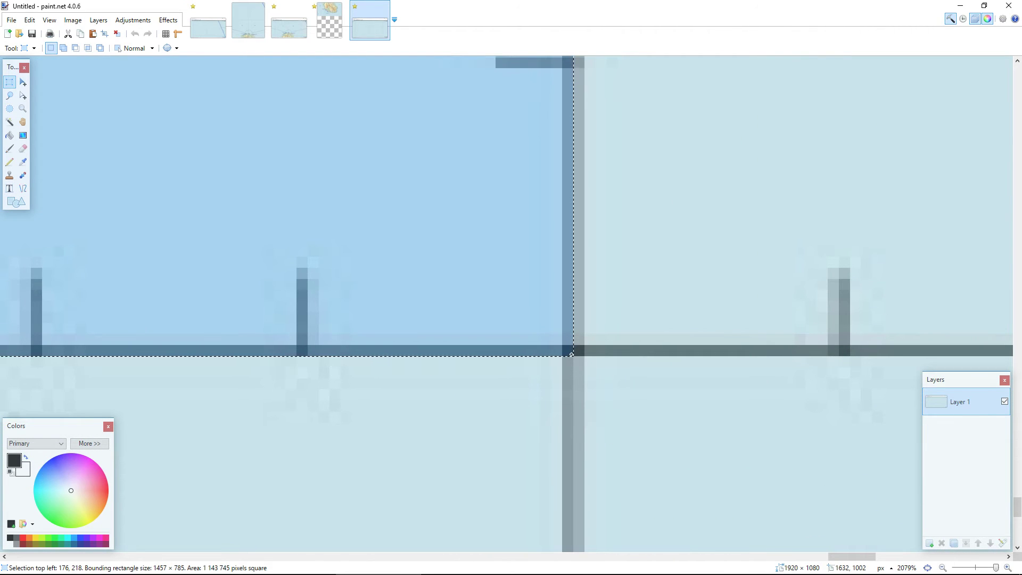
ctrl+scroll(465, 231, down, 8)
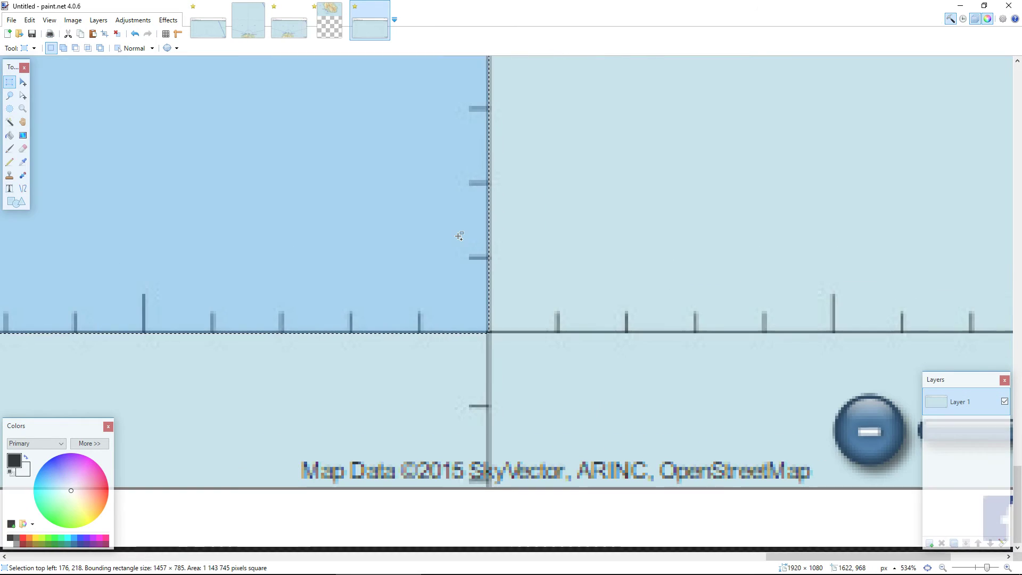
- Paste the copied section into a new layer of the 1457 × 2048 image and place it roughly below the island section
click(336, 28)
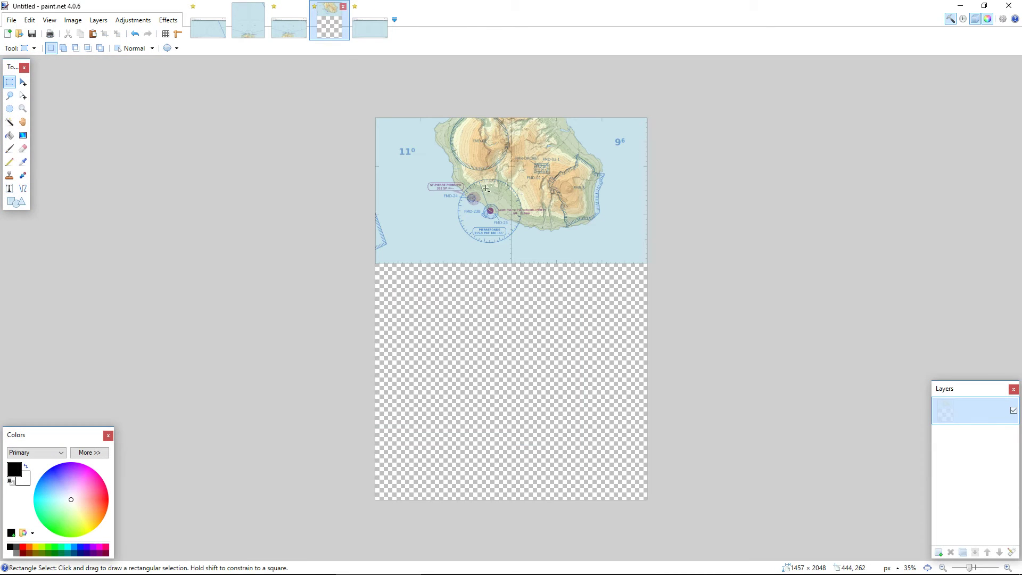
click(29, 21)
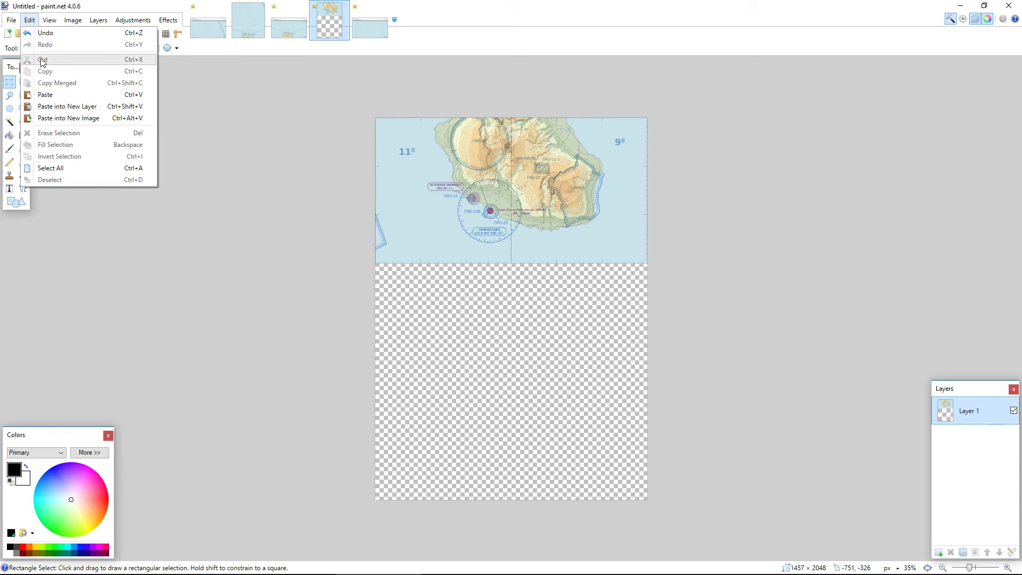
click(49, 21)
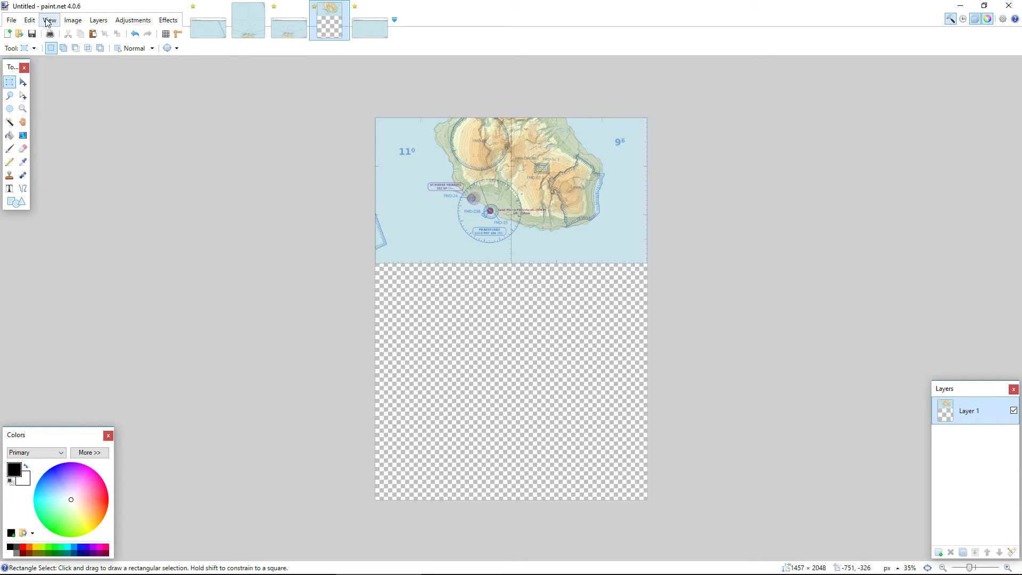
click(32, 20)
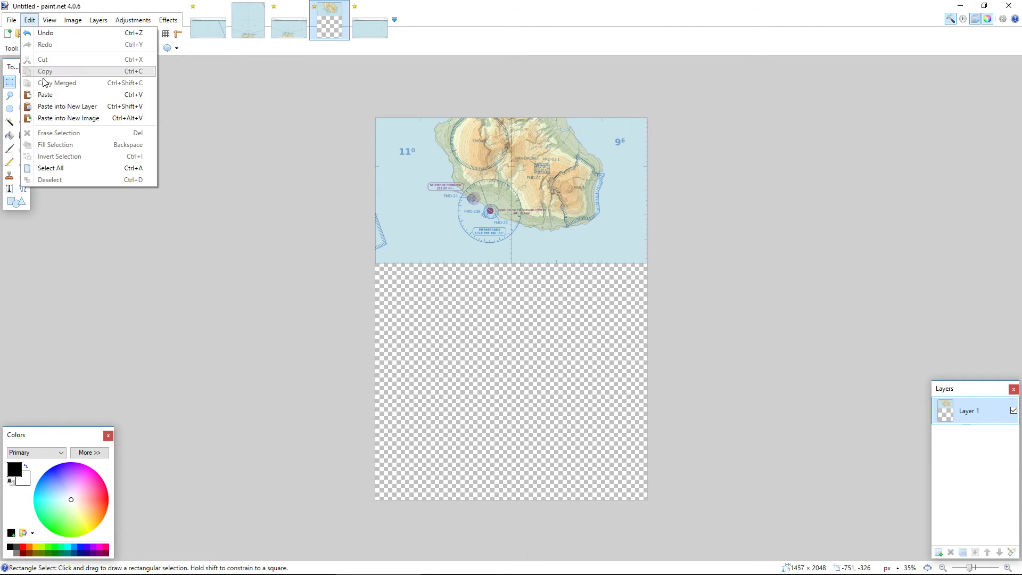
click(58, 110)
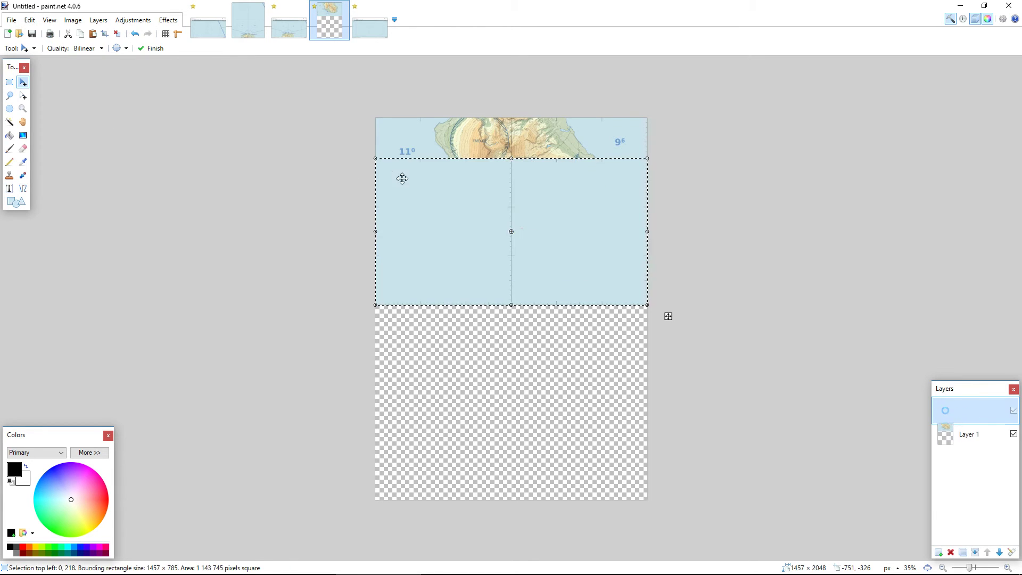
drag(526, 196, 541, 315)
ctrl+scroll(545, 266, up, 7)
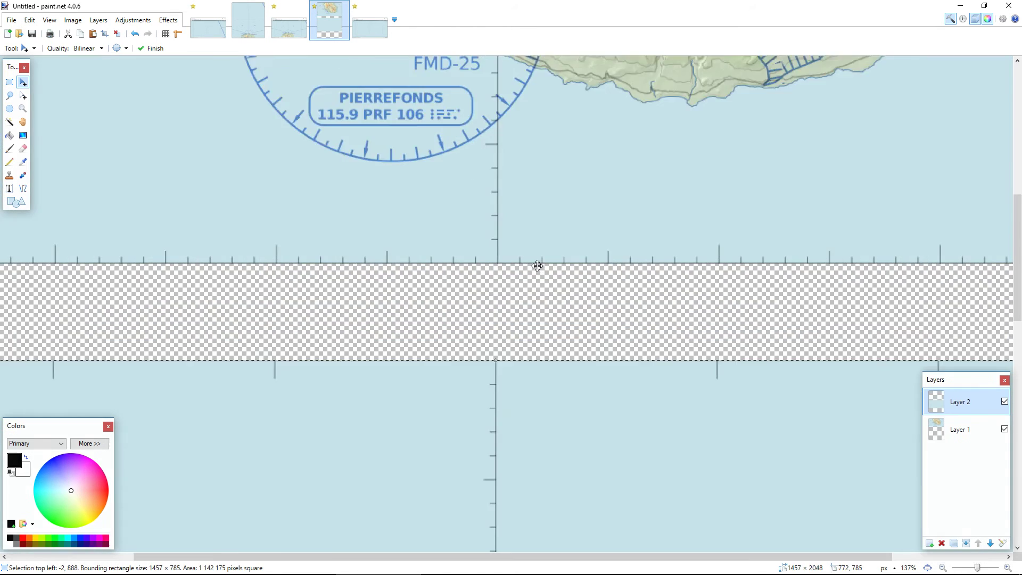
- Nudge the pasted section up and 2 pixels right so its grid lines join the island section's, and deselect it
key(Up)
key(Up)
key(Up)
key(Up)
key(Up)
key(Up)
key(Up)
key(Up)
key(Up)
key(Up)
key(Up)
key(Up)
key(Up)
key(Up)
key(Up)
key(Up)
key(Up)
key(Up)
key(Up)
key(Up)
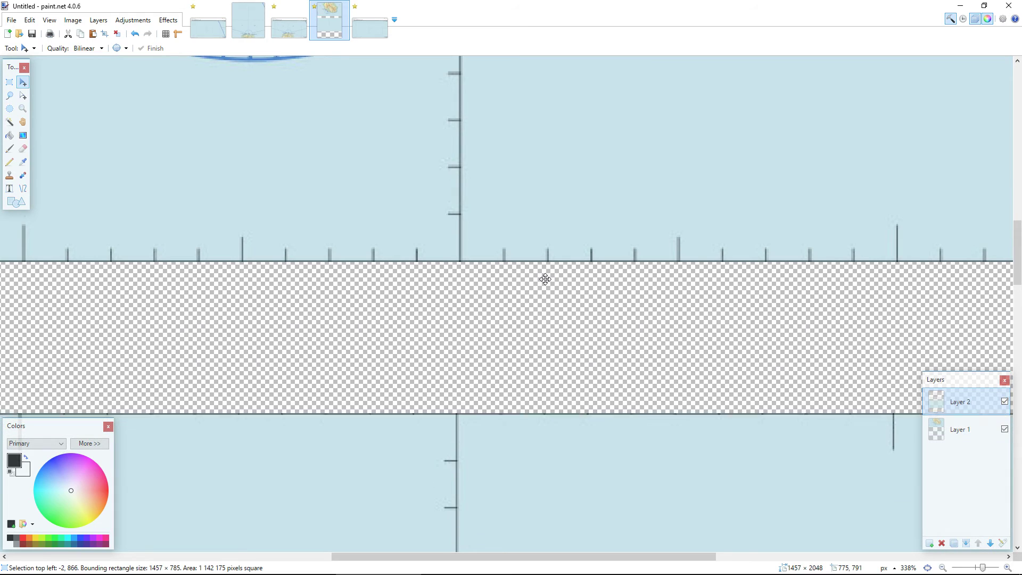
key(Up)
key(Up)
key(Up)
key(Up)
key(Up)
key(Up)
key(Up)
key(Up)
key(Up)
key(Up)
key(Up)
key(Up)
key(Up)
key(Up)
key(Up)
key(Up)
key(Up)
key(Up)
key(Up)
key(Up)
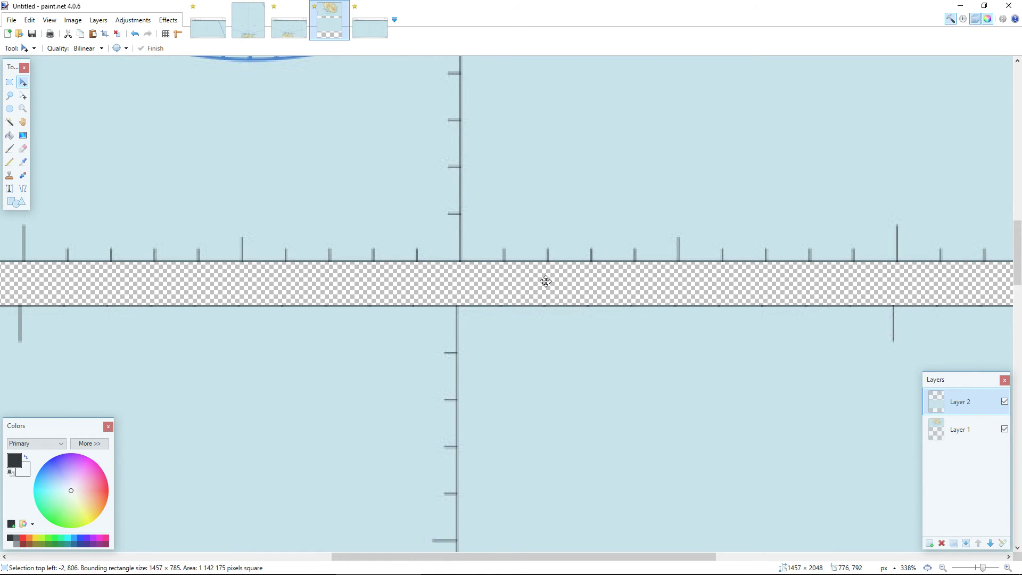
key(Right)
key(Right)
key(Up)
key(Up)
key(Up)
key(Up)
key(Up)
key(Up)
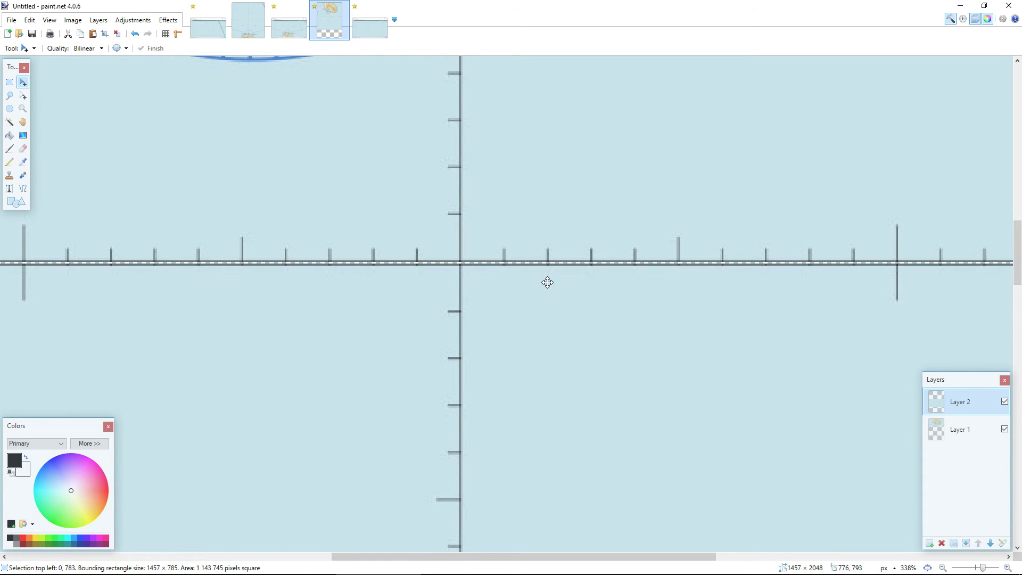
key(ctrl+d)
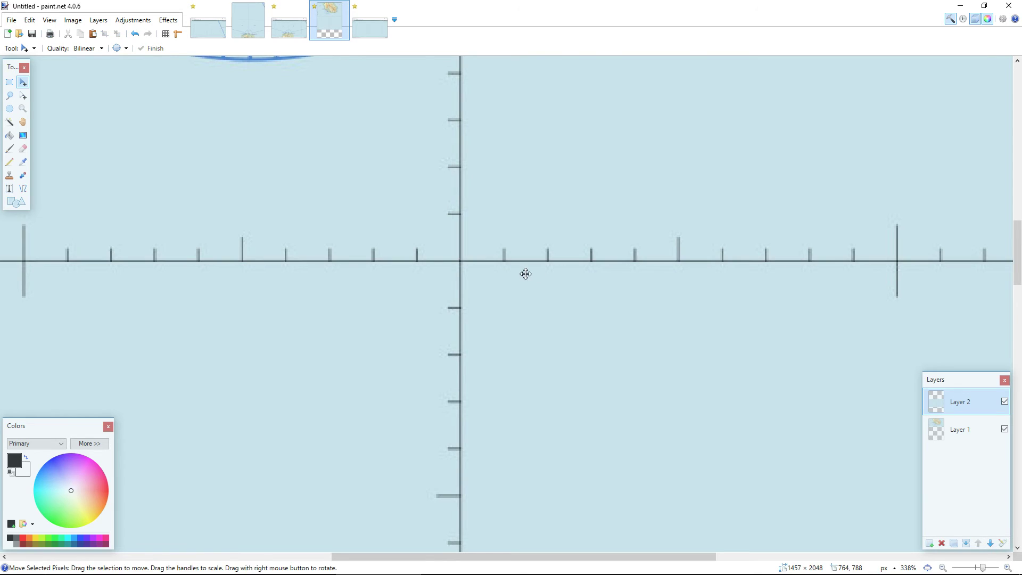
- Select the 1457 × 1566 pixel area covering both chart sections and crop the image to it
ctrl+scroll(527, 274, down, 10)
click(10, 83)
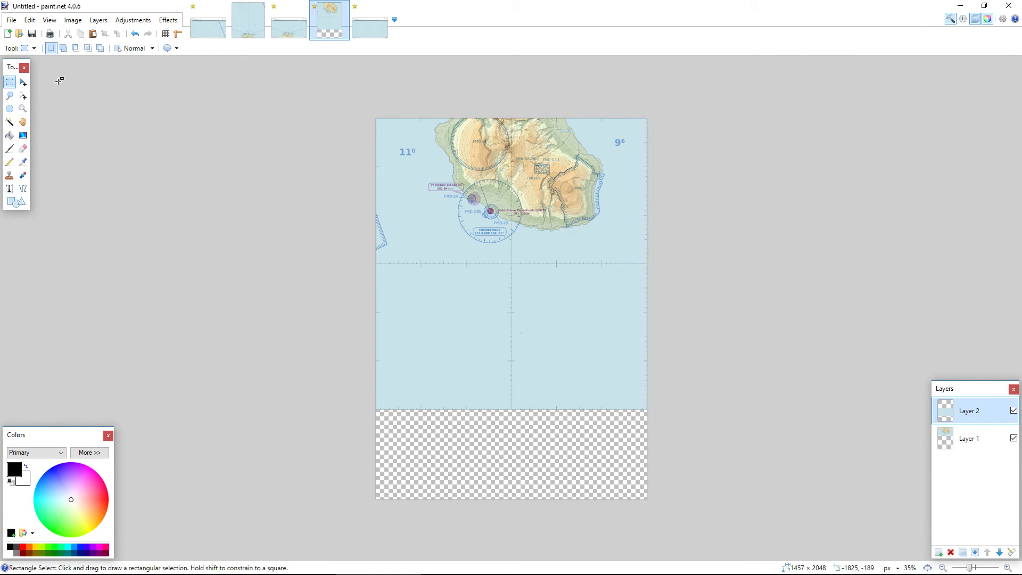
drag(367, 111, 1021, 296)
ctrl+scroll(530, 418, up, 8)
ctrl+scroll(694, 447, up, 4)
click(105, 34)
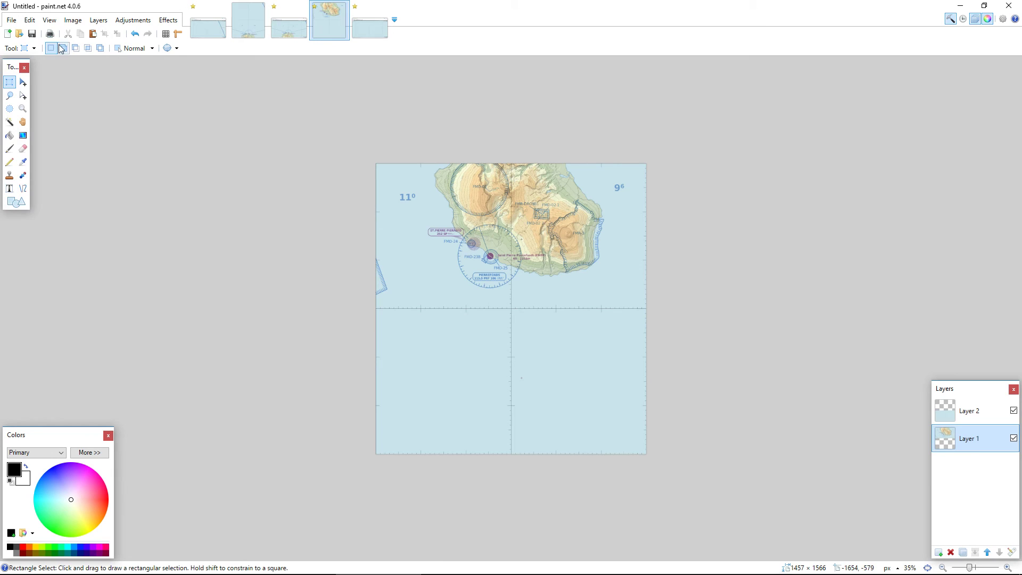
click(32, 107)
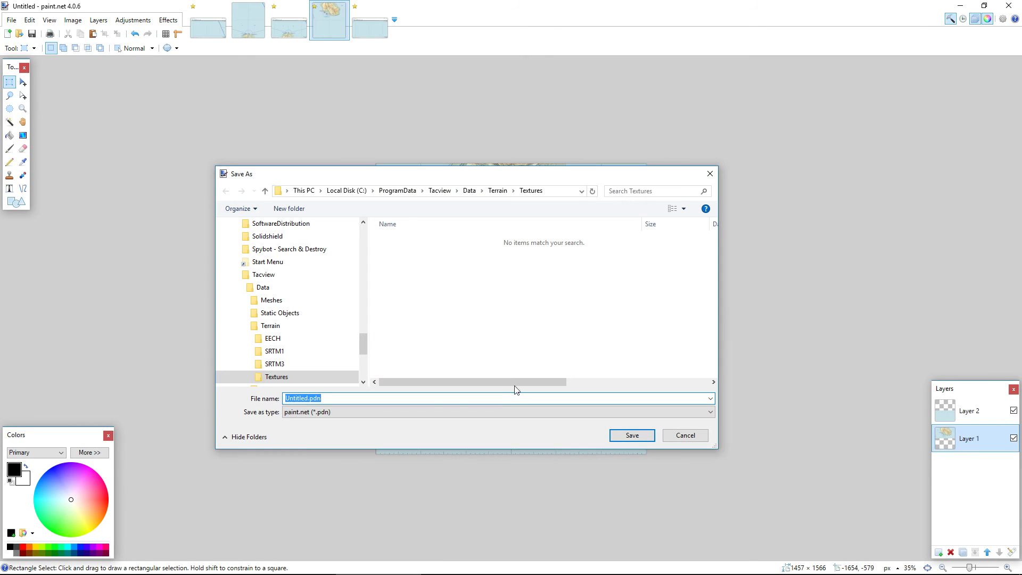
click(437, 413)
click(751, 433)
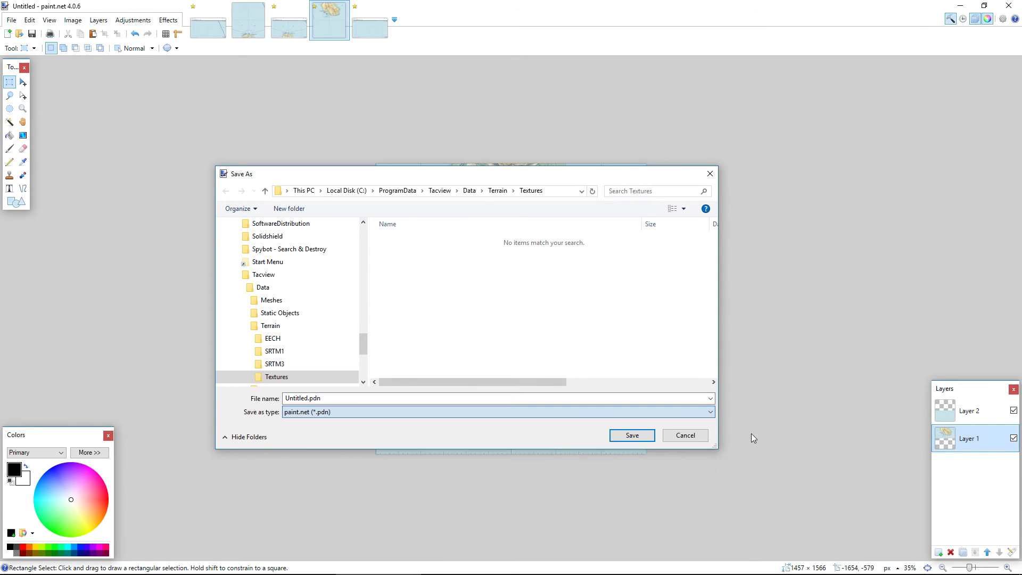
click(703, 435)
- Merge Layer 2 down into Layer 1 and set the merged layer's opacity to 128
click(984, 418)
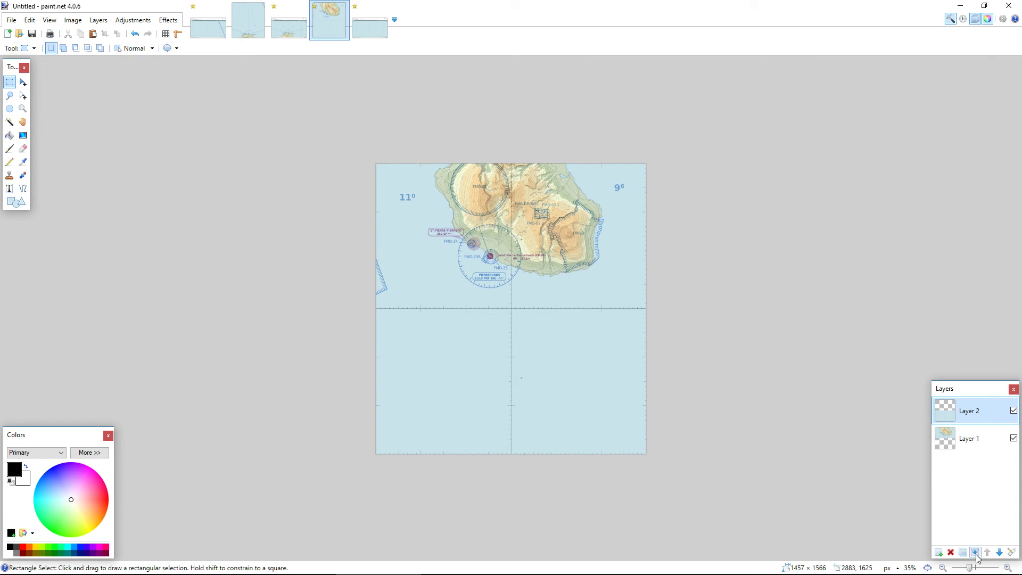
double_click(972, 410)
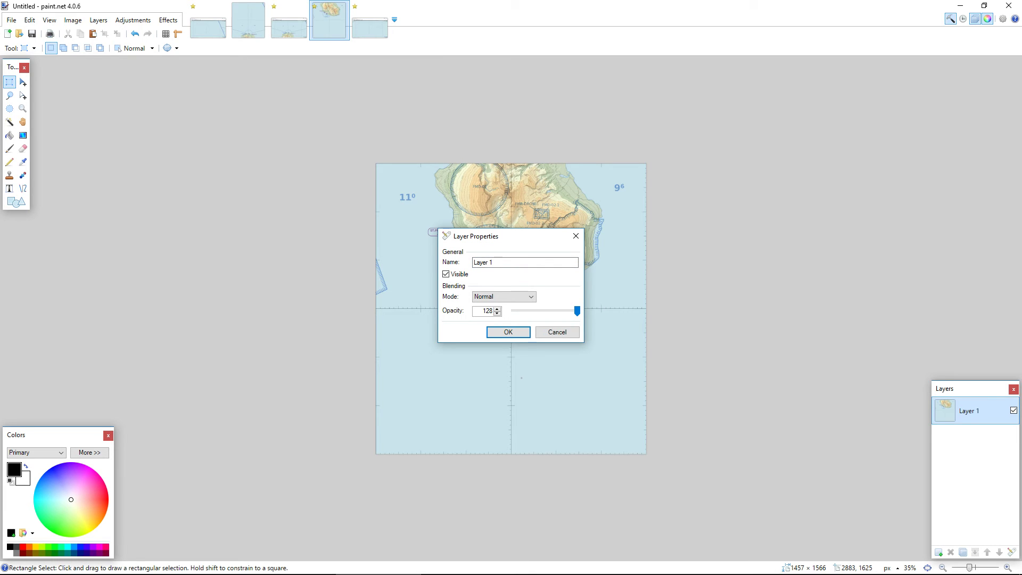
click(499, 334)
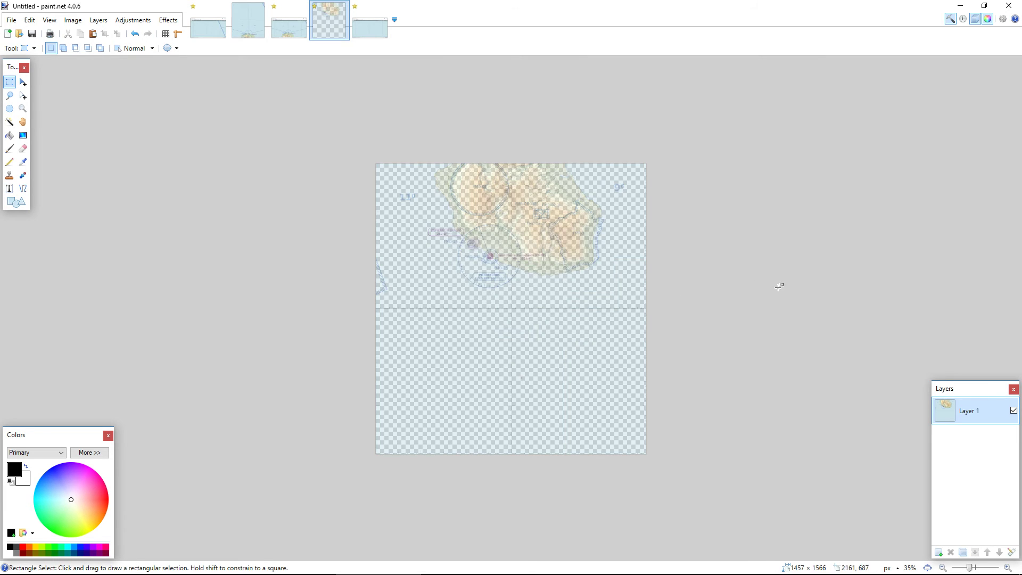
- Save the chart as the PNG file S22E055.png in Tacview's Terrain\Textures folder with auto-detected bit depth
click(32, 34)
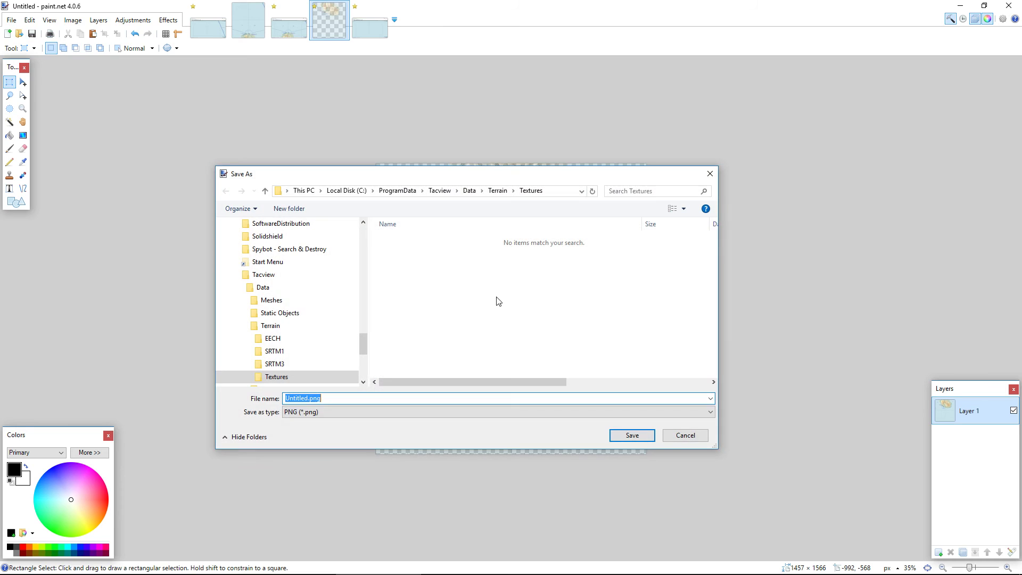
click(431, 415)
click(404, 413)
key(Return)
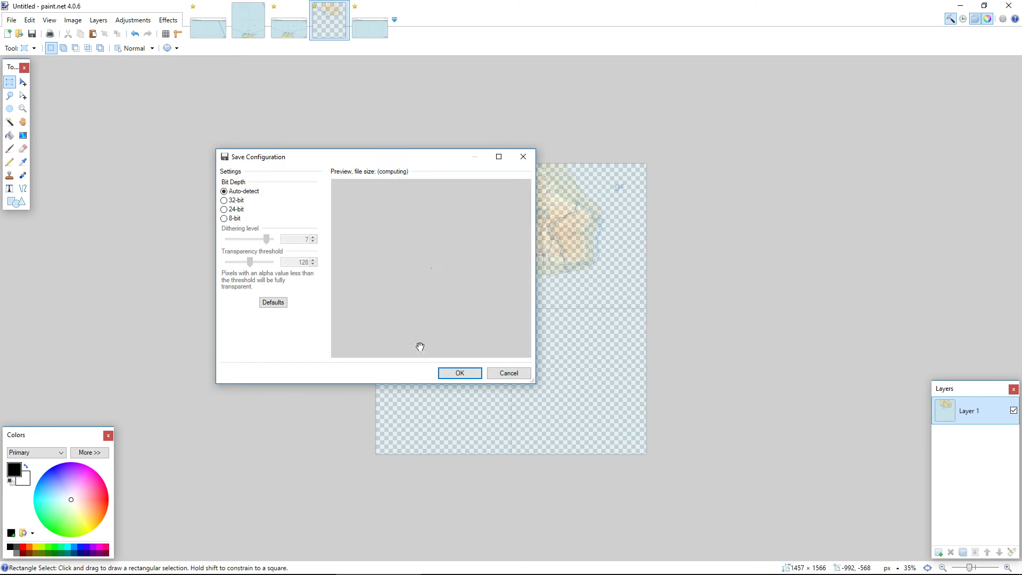
key(Return)
- Relaunch Tacview (beta) and change the camera mode to a rotated view near La Reunion
key(super)
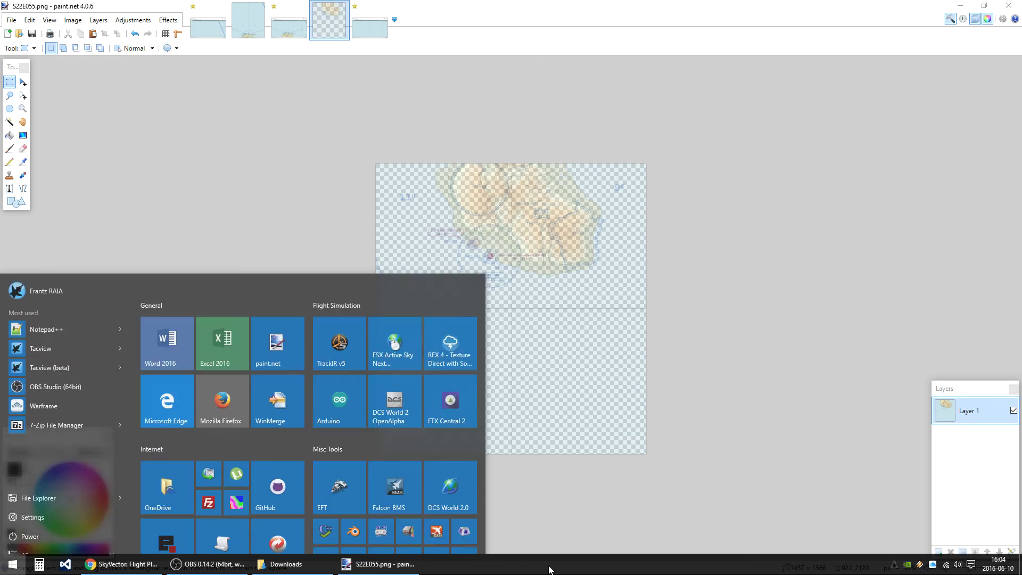
key(super)
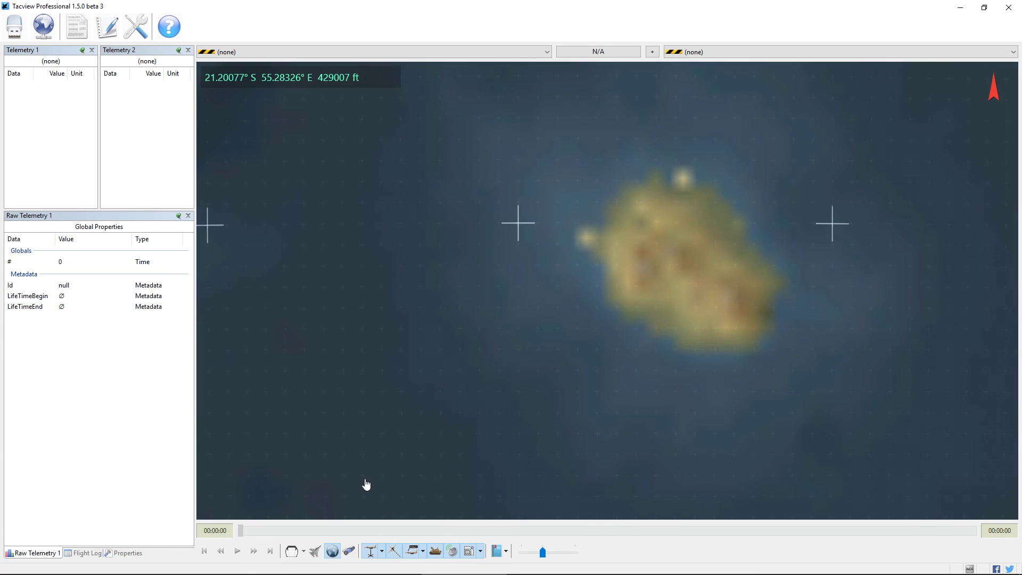
click(349, 549)
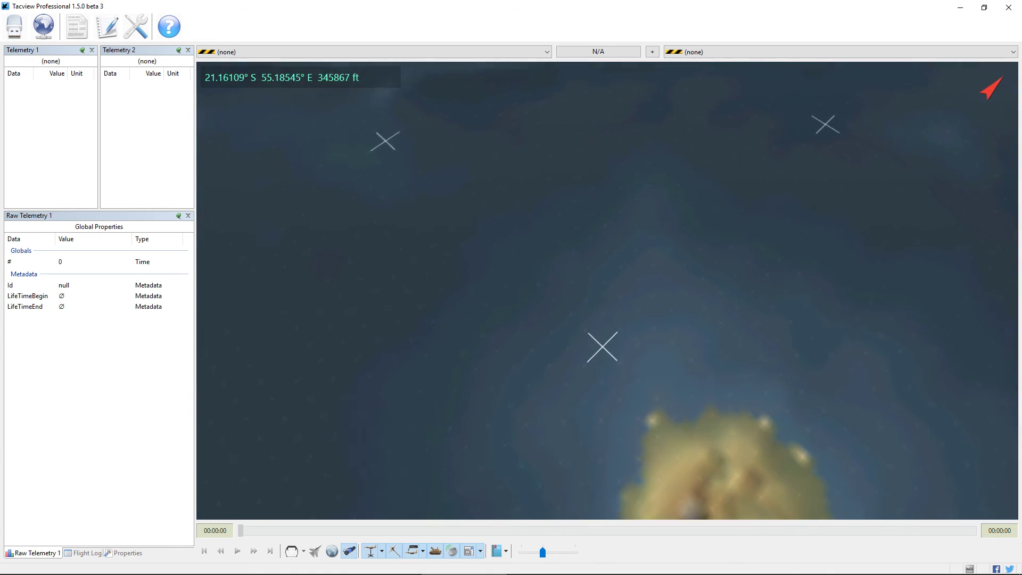